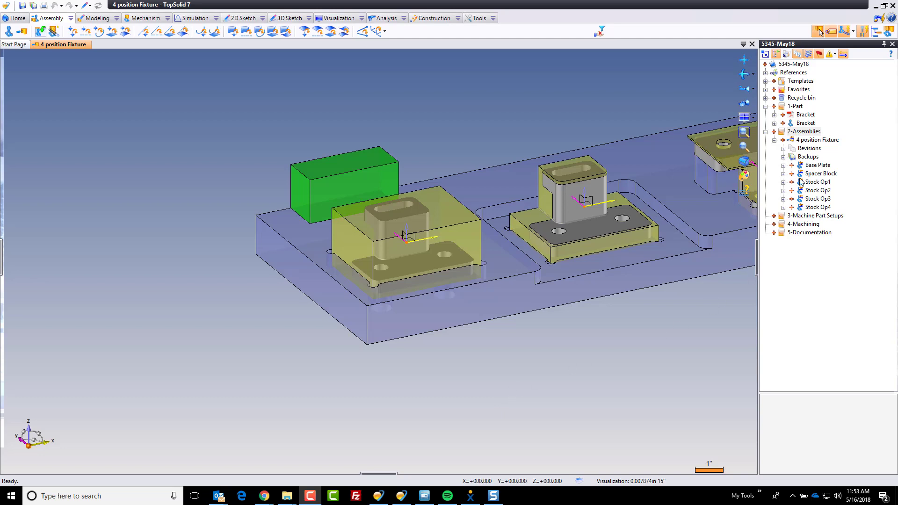
# Step: Create a folder called "downloaded assets" inside the 2-Assemblies folder of the project
pyautogui.rightClick(802, 132)
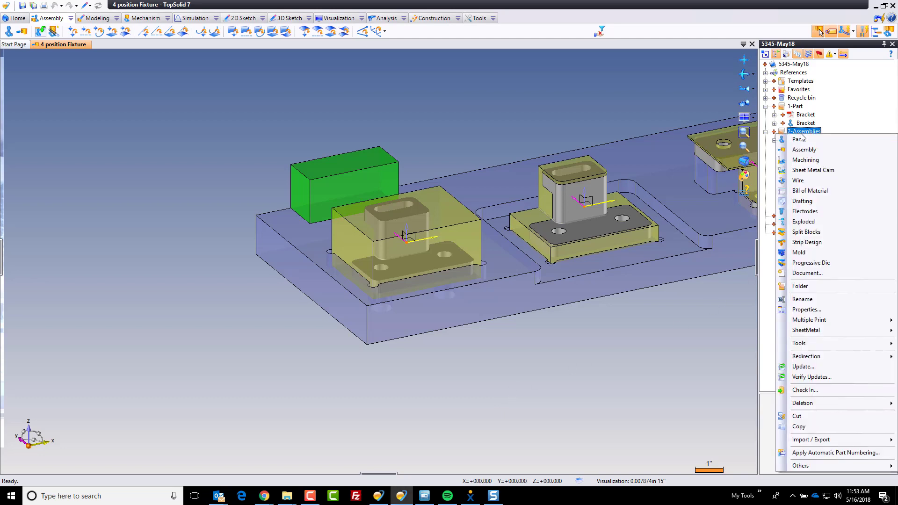
pyautogui.click(813, 286)
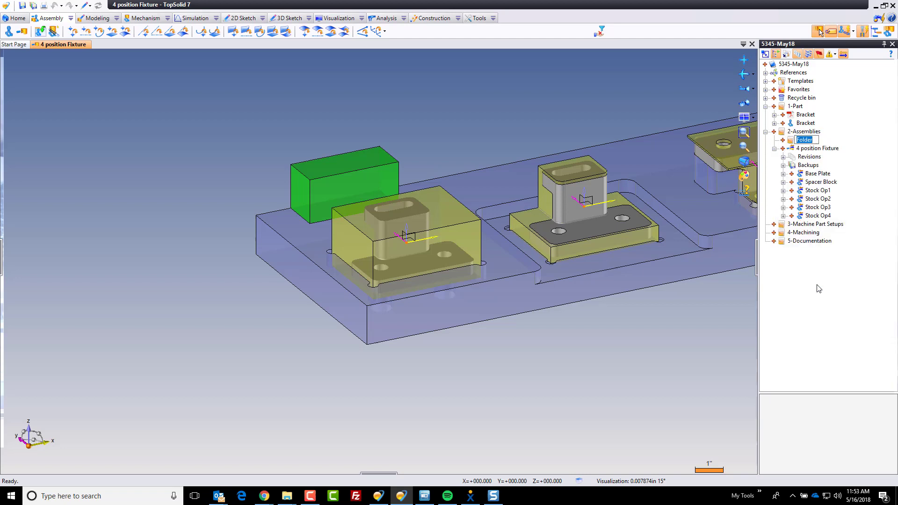
pyautogui.write('downloaded assets')
pyautogui.press('Return')
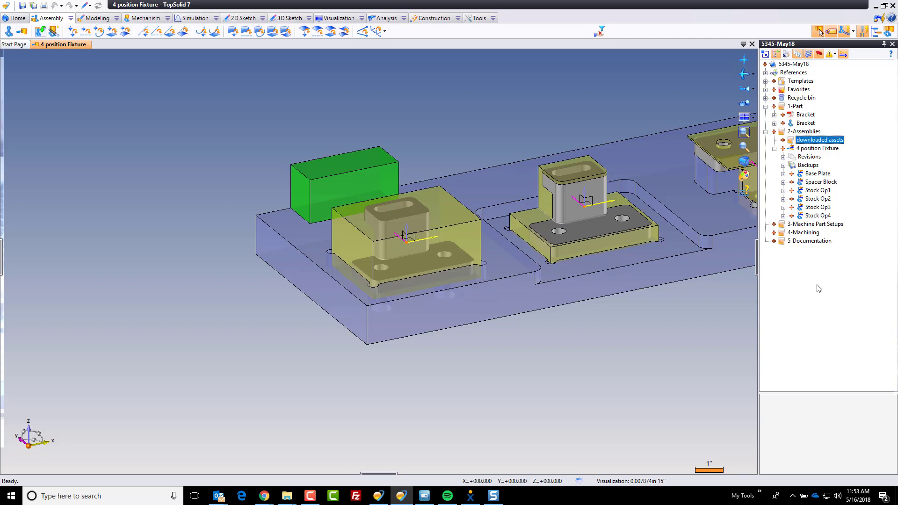
# Step: Import Toe Clamp.x_t with conversion into the downloaded assets folder as a Part document, with attributes translated
pyautogui.rightClick(810, 141)
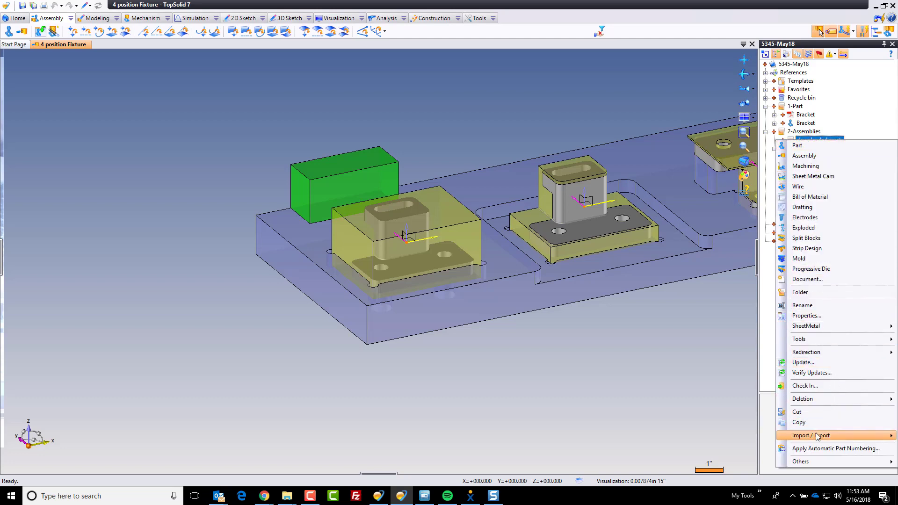
pyautogui.moveTo(810, 436)
pyautogui.click(741, 438)
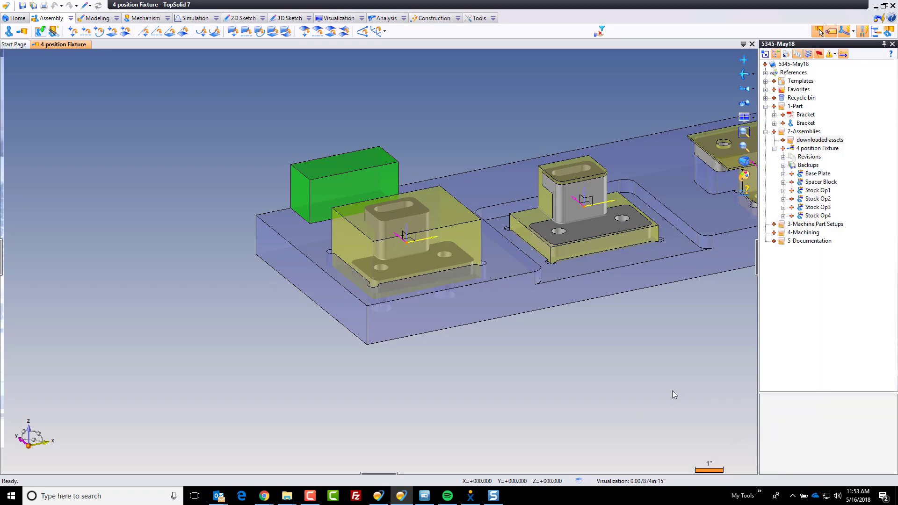
pyautogui.click(232, 176)
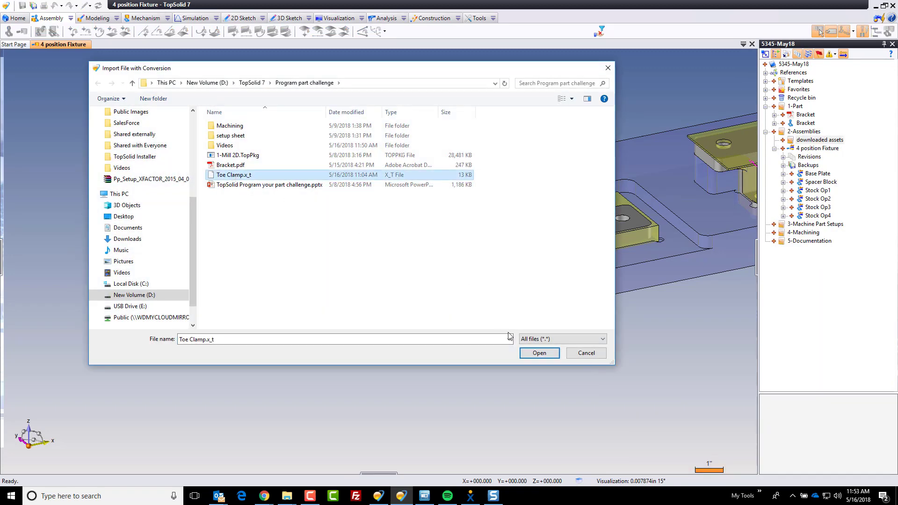
pyautogui.click(539, 354)
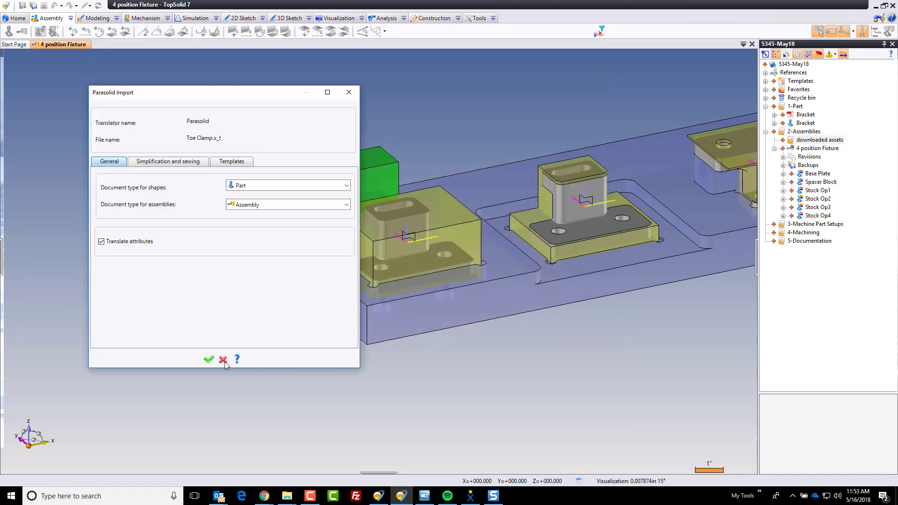
pyautogui.click(209, 359)
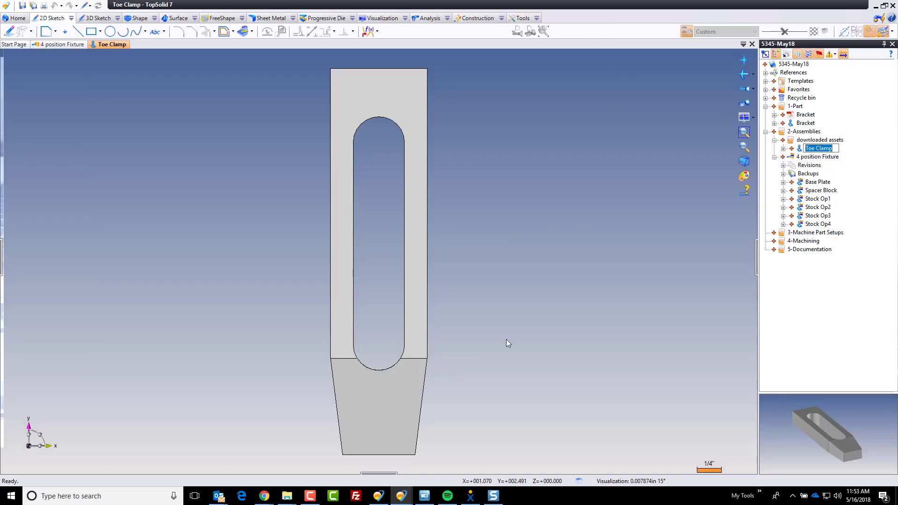
# Step: Check the imported Toe Clamp shape for invalid faces and simplify it with the default tolerance
pyautogui.moveTo(541, 287); pyautogui.dragTo(521, 230, button='middle')
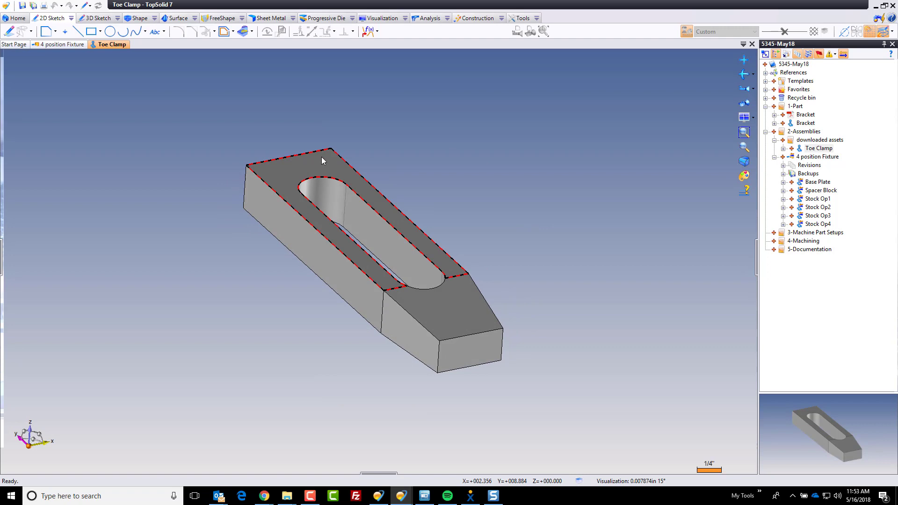
pyautogui.click(176, 18)
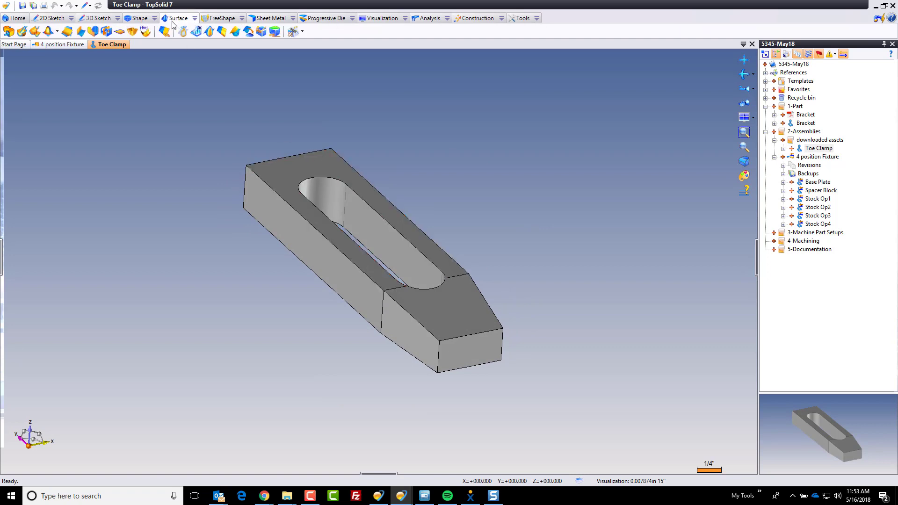
pyautogui.click(294, 33)
pyautogui.click(254, 183)
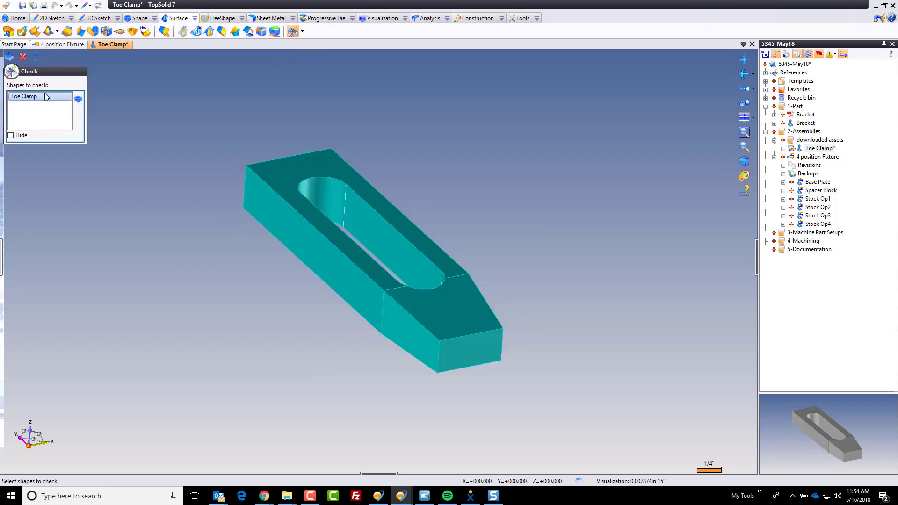
pyautogui.click(10, 58)
pyautogui.click(23, 58)
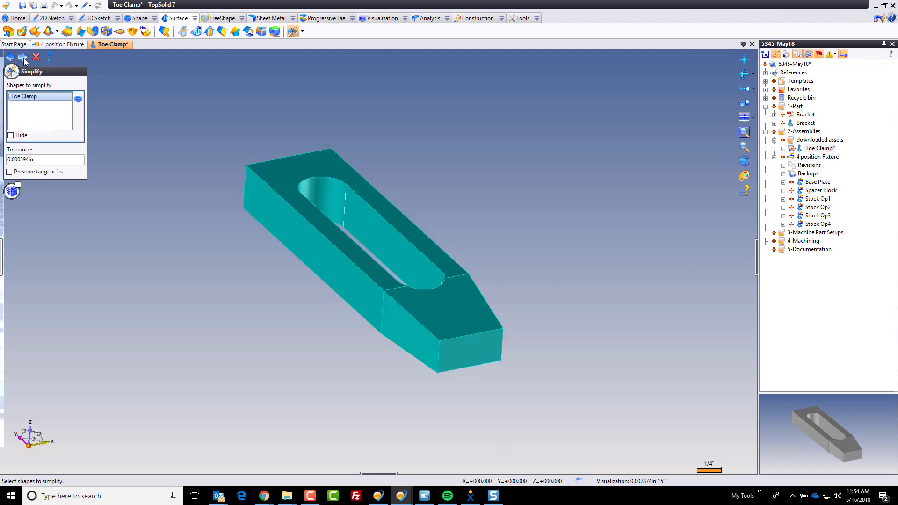
pyautogui.click(24, 57)
pyautogui.click(24, 57)
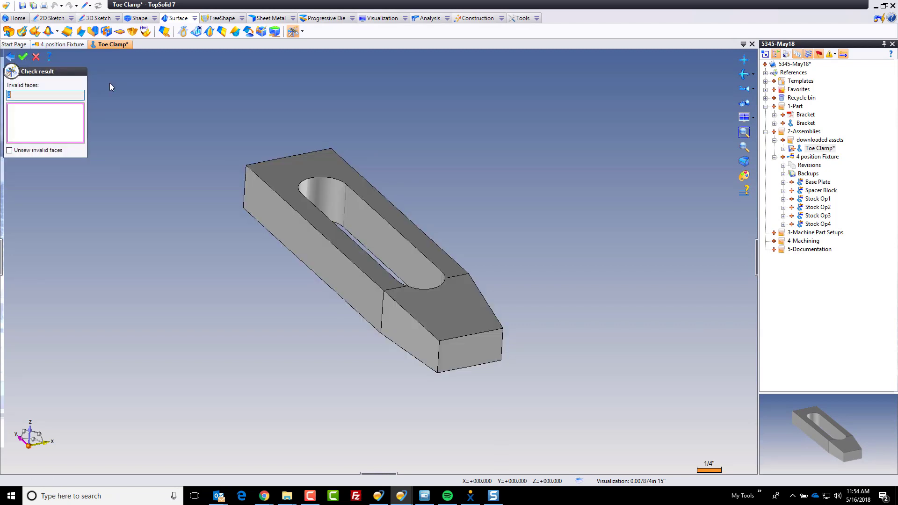
pyautogui.click(23, 57)
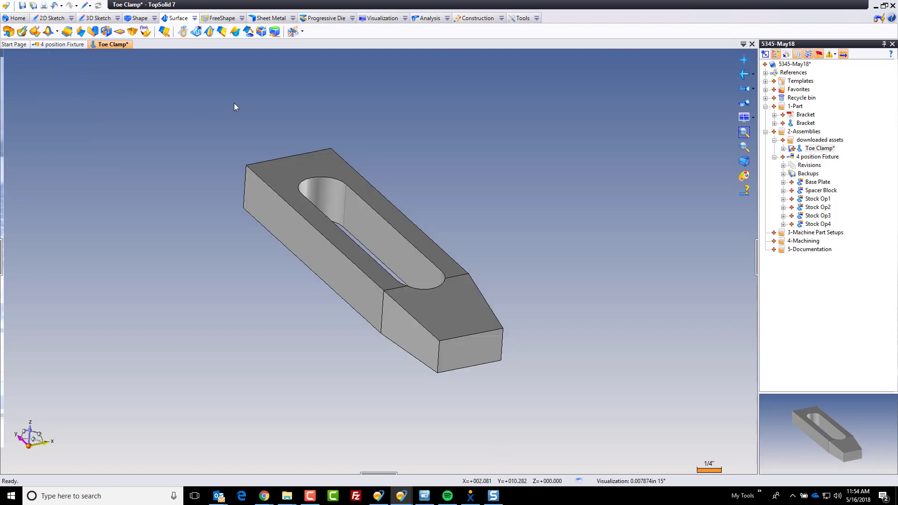
# Step: Create a midplane between the two straight inner side walls of the Toe Clamp's slot
pyautogui.moveTo(440, 133); pyautogui.dragTo(477, 138, button='middle')
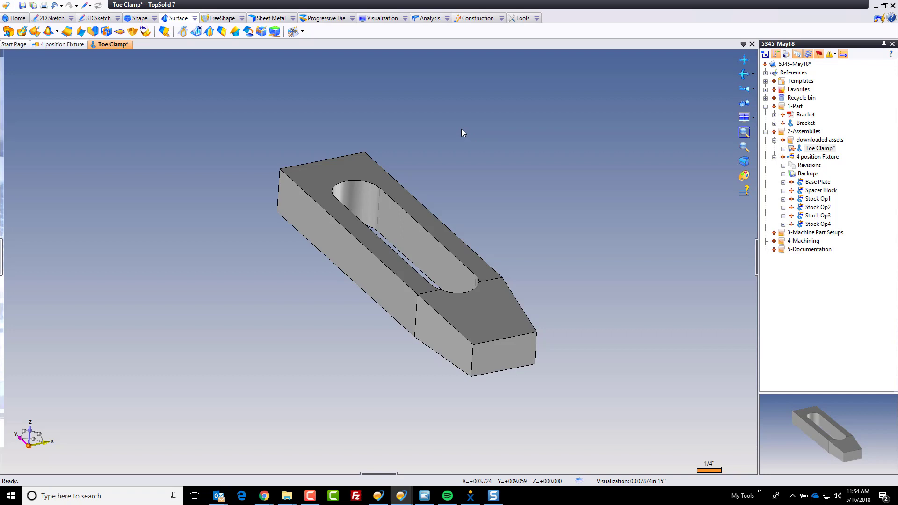
pyautogui.click(475, 17)
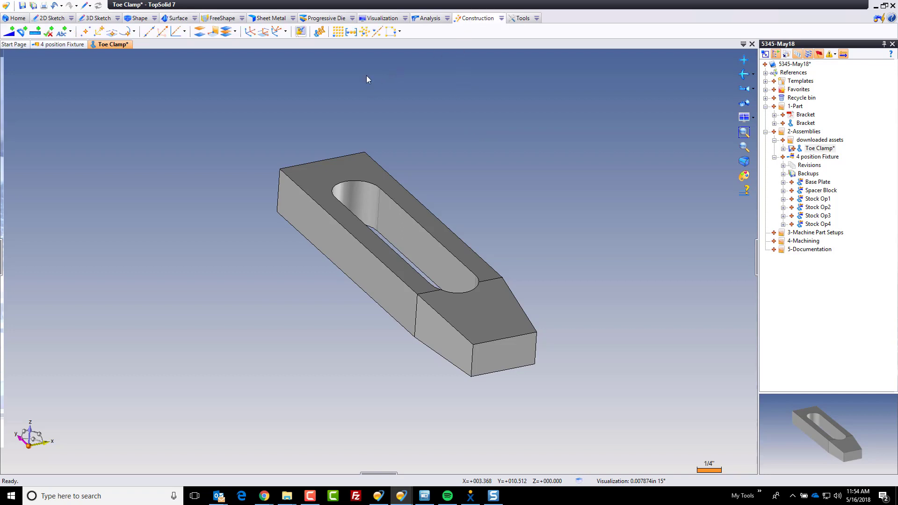
pyautogui.click(226, 31)
pyautogui.click(402, 234)
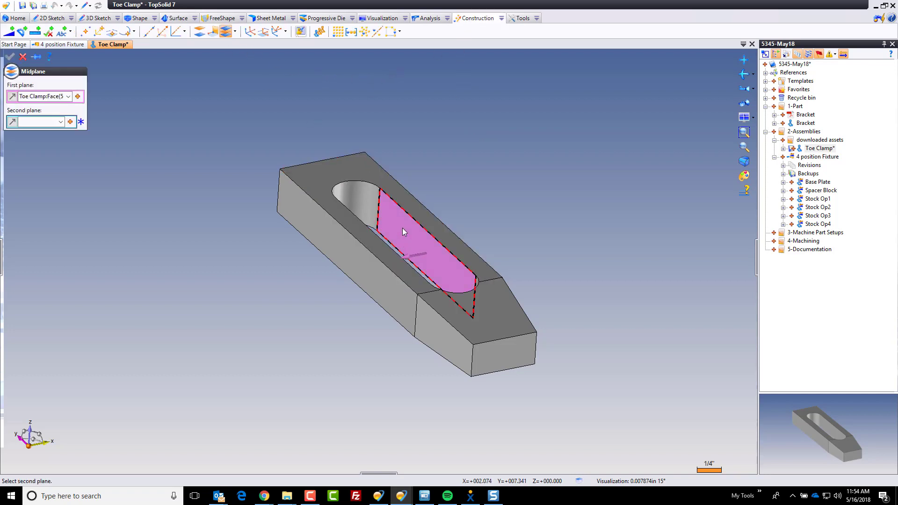
pyautogui.moveTo(404, 231); pyautogui.dragTo(305, 226, button='middle')
pyautogui.click(361, 246)
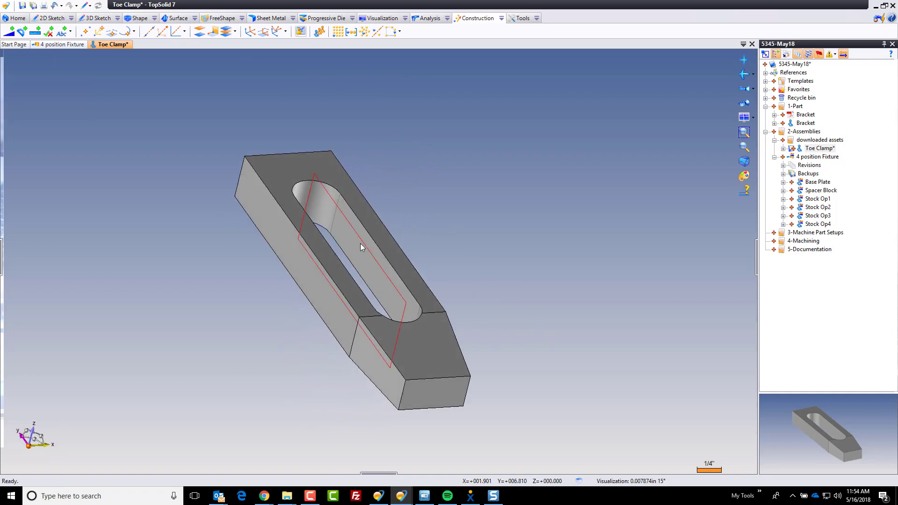
# Step: Publish the slot's midplane so it can be used for positioning the clamp in assemblies
pyautogui.rightClick(358, 239)
pyautogui.moveTo(423, 294)
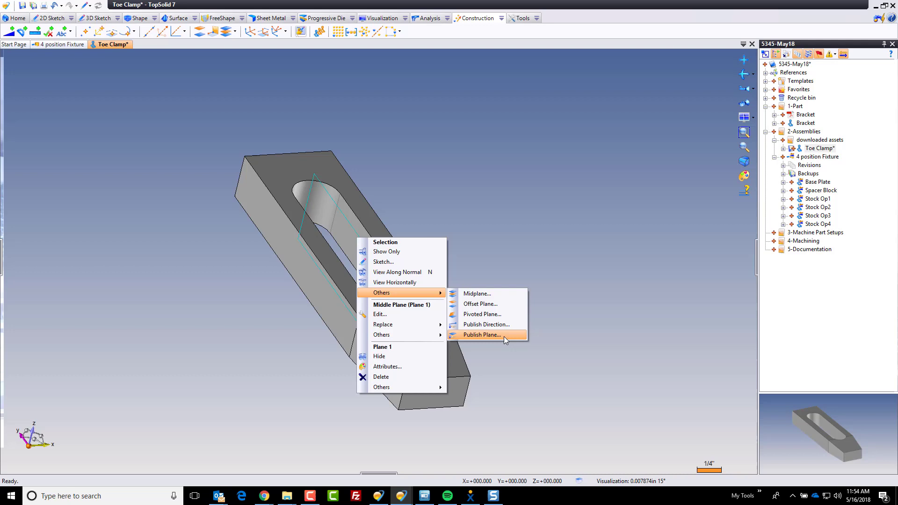
pyautogui.click(482, 335)
pyautogui.click(10, 56)
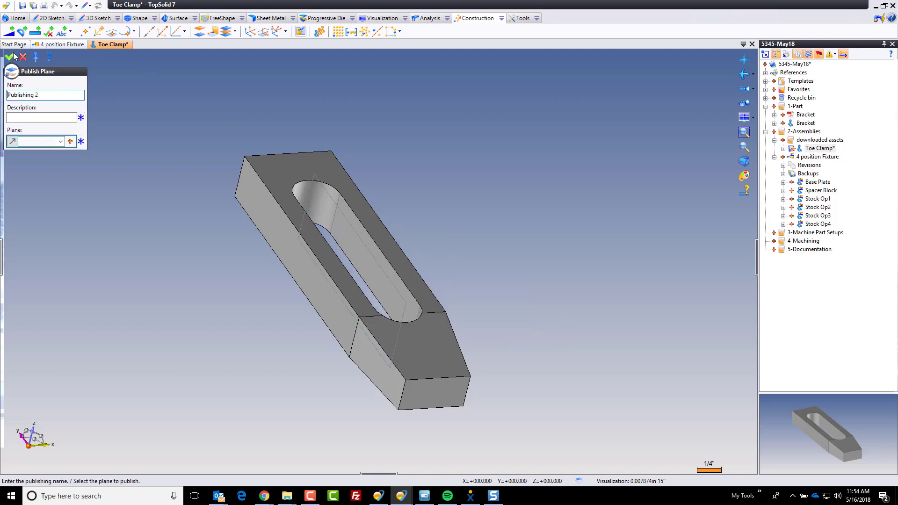
# Step: Hide the construction midplane in the Toe Clamp's slot
pyautogui.rightClick(350, 226)
pyautogui.press('Escape')
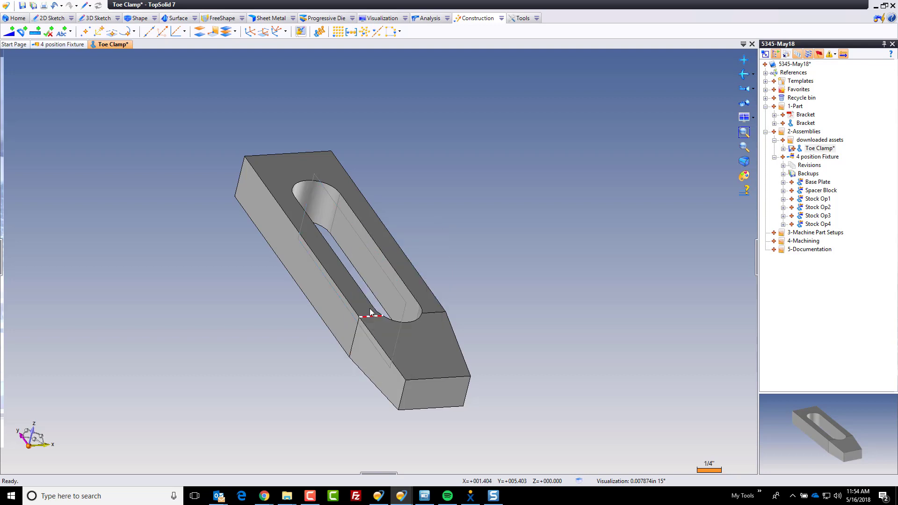
pyautogui.rightClick(369, 250)
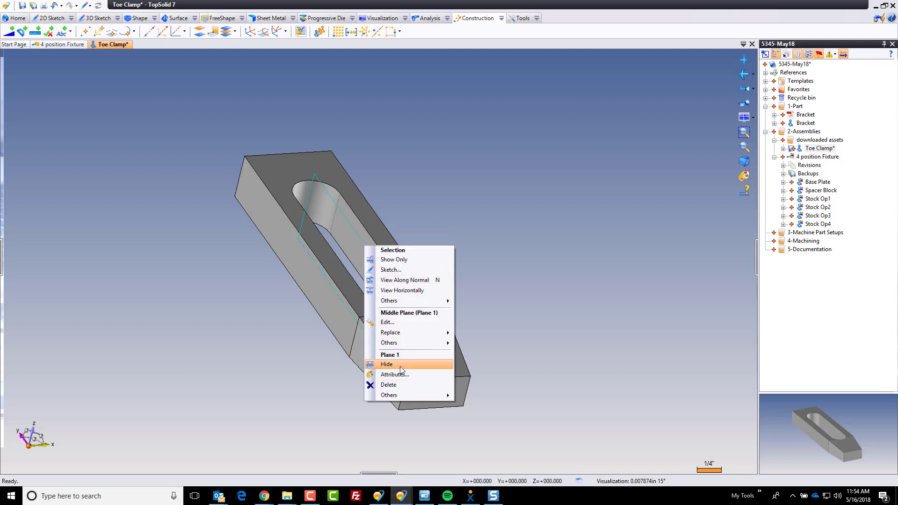
pyautogui.click(386, 364)
# Step: Save and close the Toe Clamp part, returning to the 4 position Fixture assembly
pyautogui.hotkey('ctrl', 's')
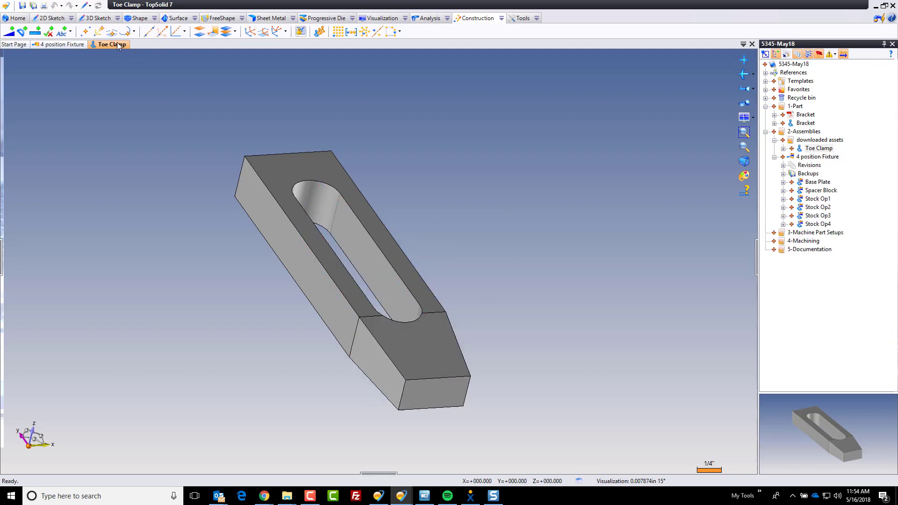
pyautogui.middleClick(113, 45)
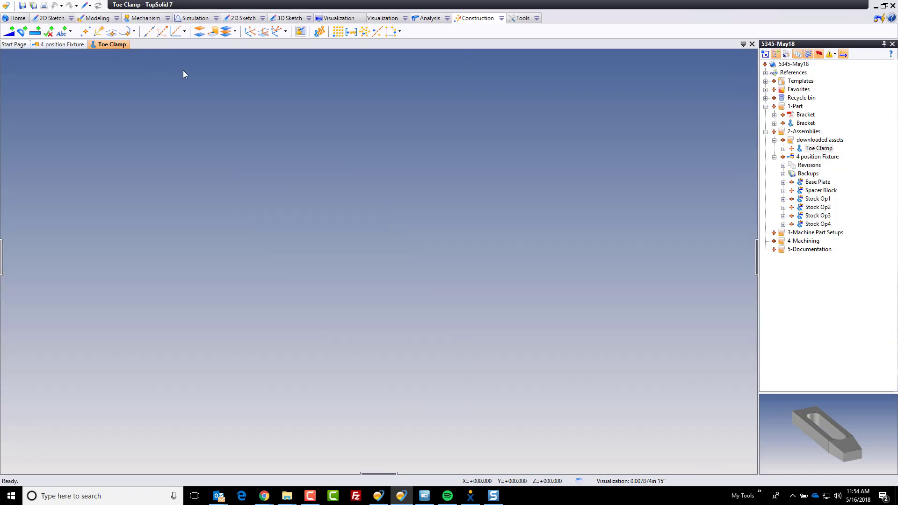
pyautogui.moveTo(535, 101); pyautogui.dragTo(486, 139, button='middle')
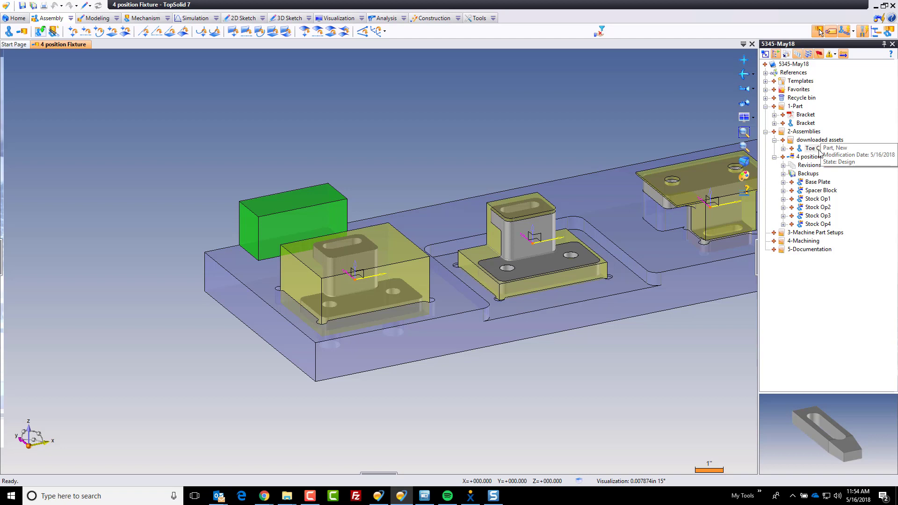
# Step: Insert the Toe Clamp into the fixture assembly and constrain its bottom face to the Spacer Block's top face
pyautogui.moveTo(818, 148); pyautogui.dragTo(492, 141)
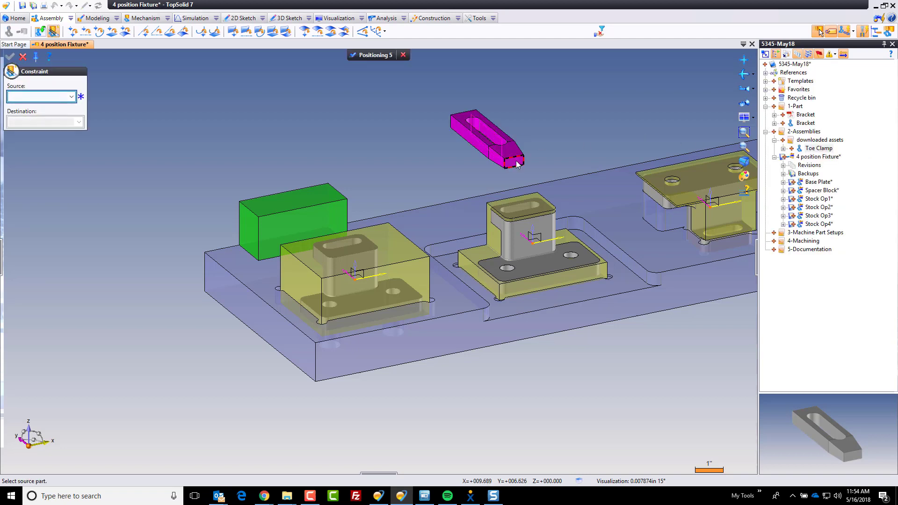
pyautogui.moveTo(516, 164); pyautogui.dragTo(332, 201)
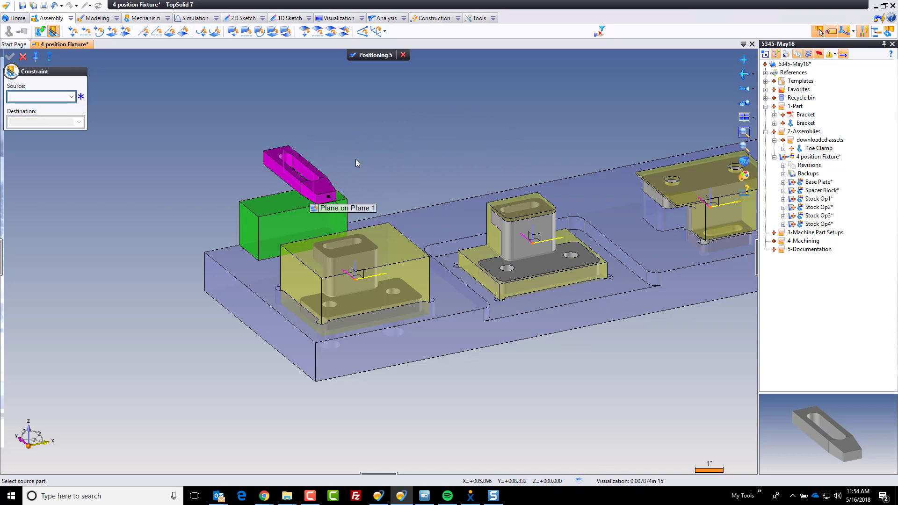
# Step: Align the clamp's published midplane with the center plane of the first stock, and slide the clamp back toward the Spacer Block
pyautogui.click(305, 170)
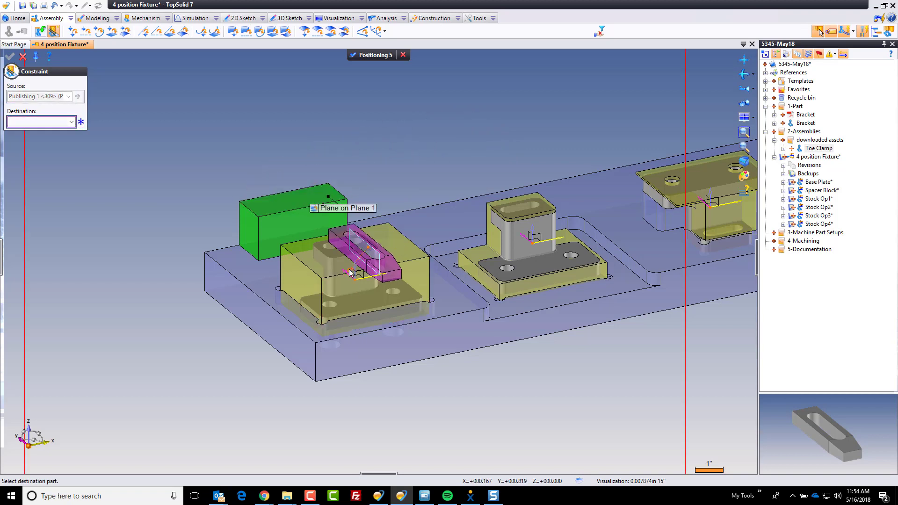
pyautogui.click(378, 262)
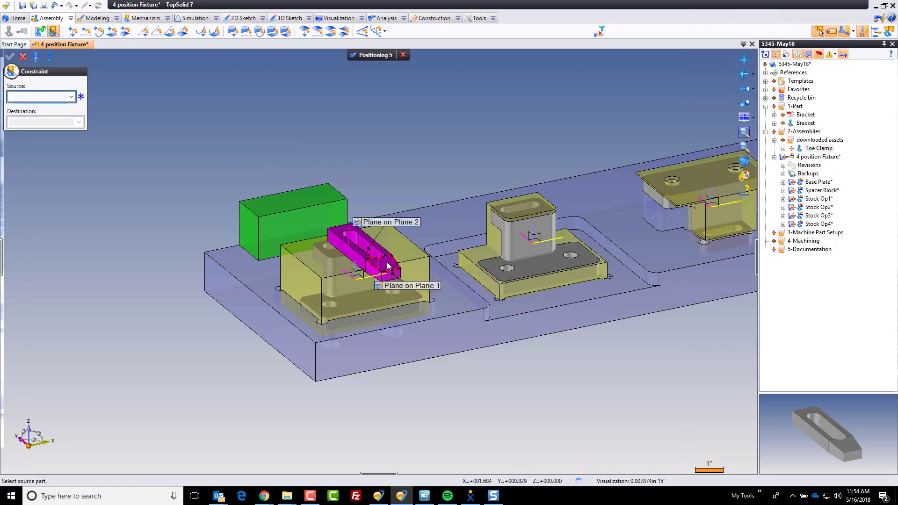
pyautogui.moveTo(378, 263); pyautogui.dragTo(328, 231)
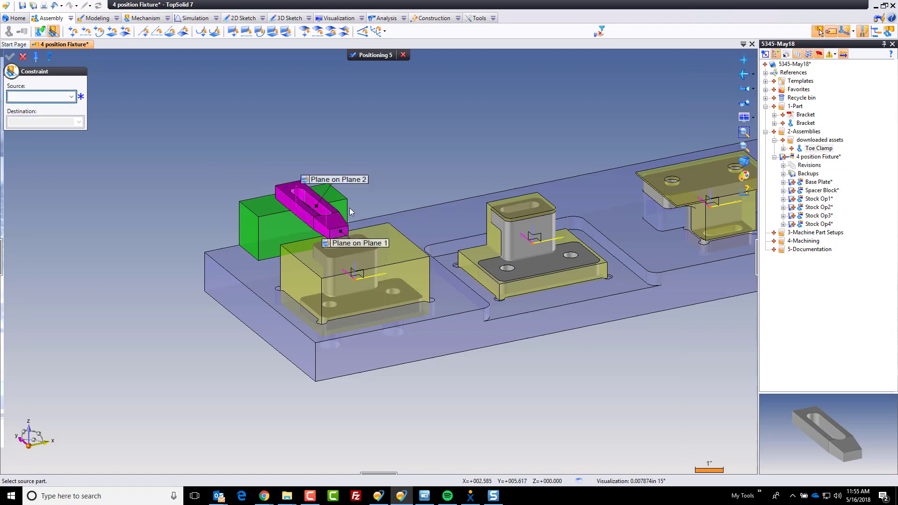
# Step: Constrain the clamp's front nose face to the first stock's back face with a .375 offset, reversed so the nose overlaps the stock
pyautogui.scroll(6, 346, 211)
pyautogui.scroll(2, 361, 298)
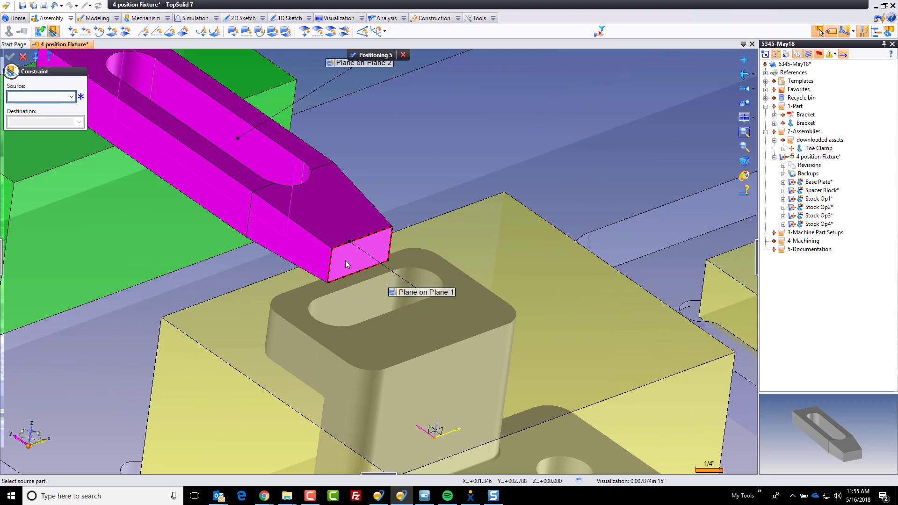
pyautogui.click(345, 260)
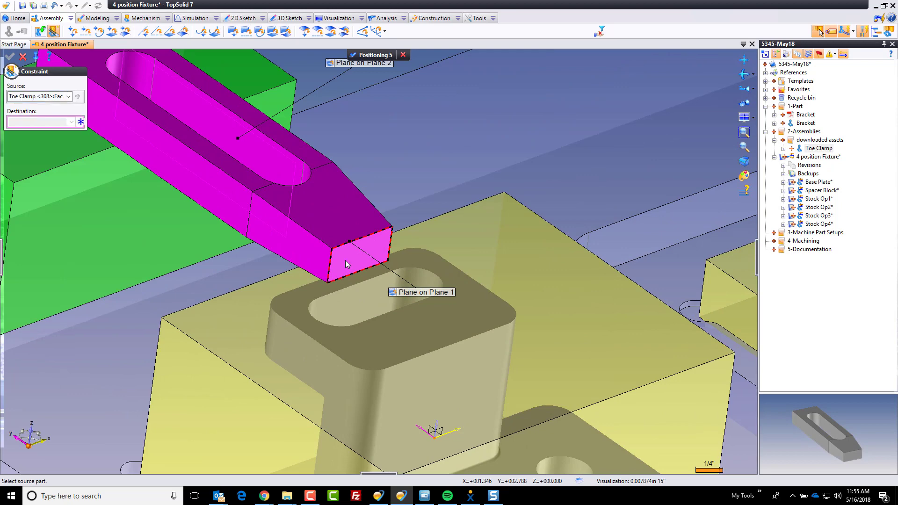
pyautogui.click(302, 279)
pyautogui.click(349, 294)
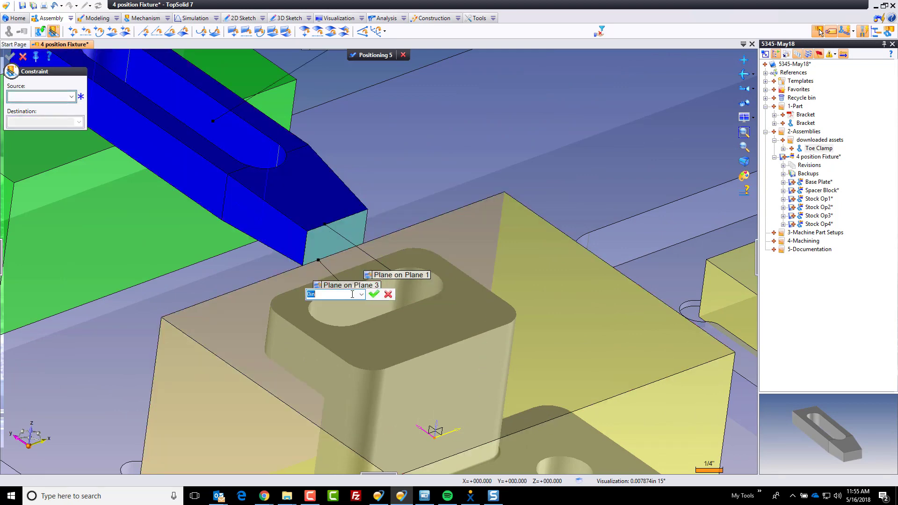
pyautogui.write('.375')
pyautogui.press('Return')
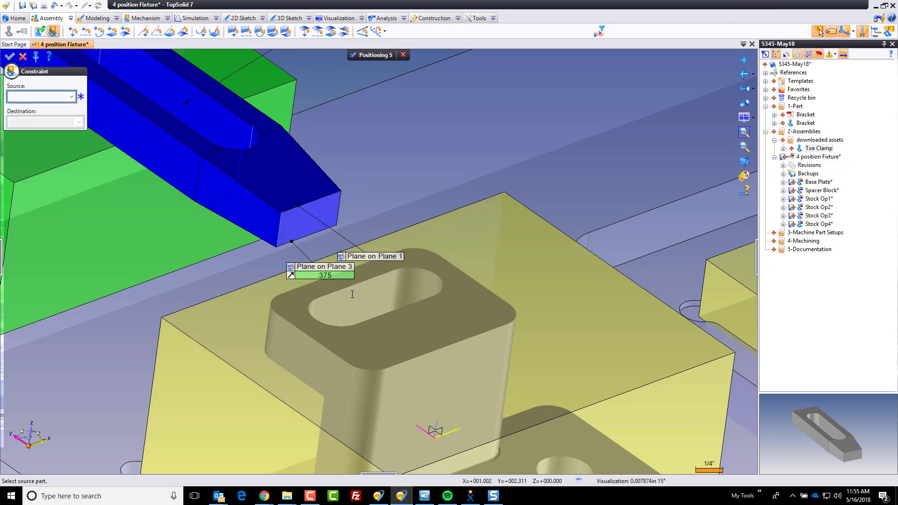
pyautogui.click(291, 275)
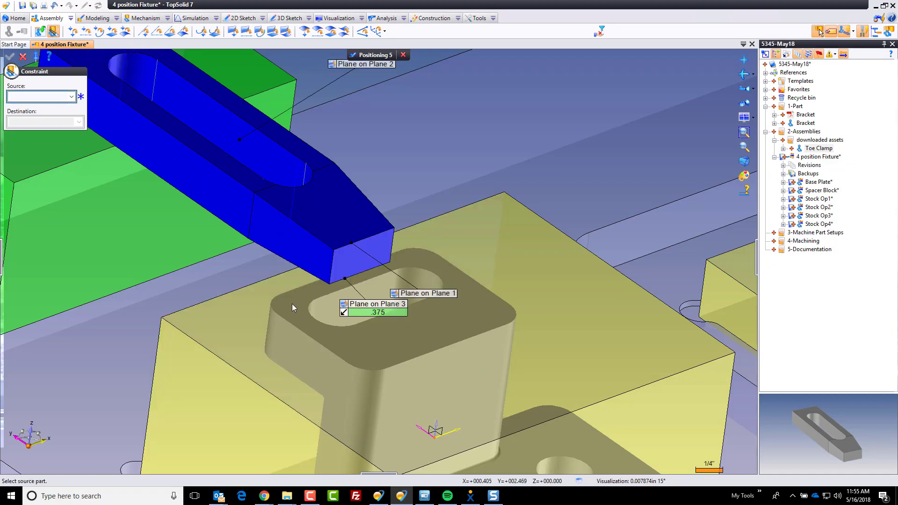
# Step: Set the offset between the clamp's front nose face and the first stock's back face to .5, and finish positioning the clamp
pyautogui.moveTo(291, 306)
pyautogui.mouseDown(button='middle')
pyautogui.moveTo(311, 317)
pyautogui.moveTo(327, 351)
pyautogui.moveTo(310, 371)
pyautogui.moveTo(276, 325)
pyautogui.moveTo(277, 310)
pyautogui.mouseUp(button='middle')
pyautogui.doubleClick(382, 312)
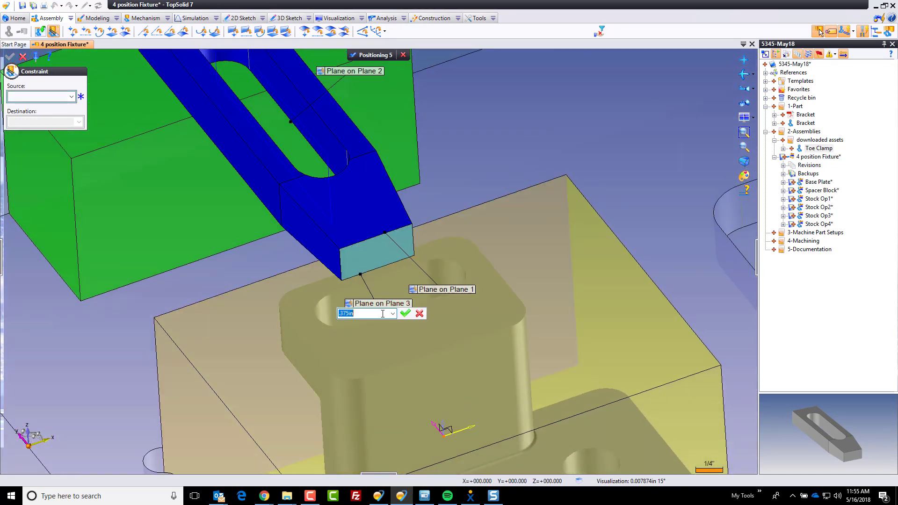
pyautogui.write('.5')
pyautogui.press('Return')
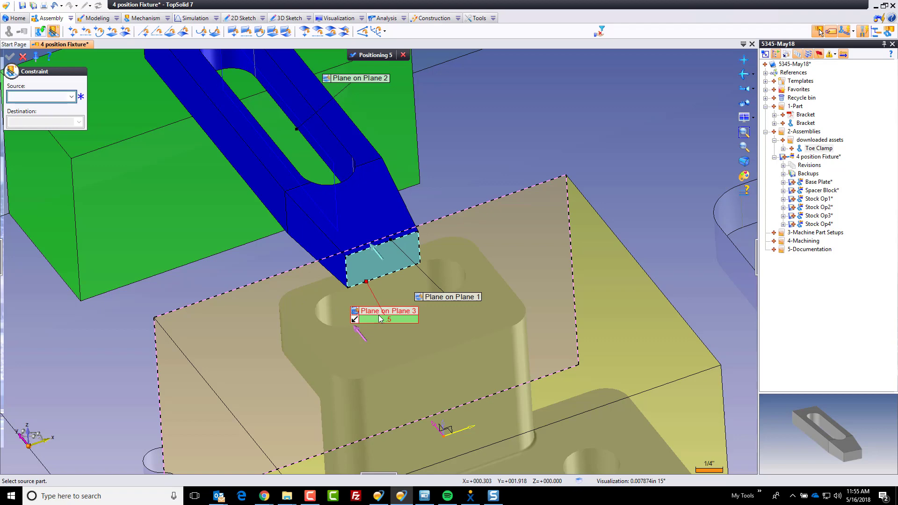
pyautogui.scroll(-3, 379, 317)
pyautogui.moveTo(302, 279); pyautogui.dragTo(309, 316, button='middle')
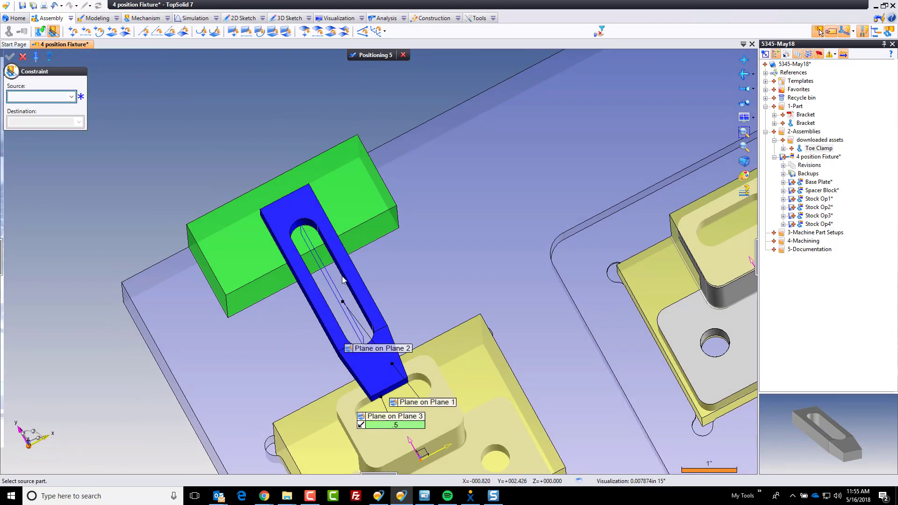
pyautogui.click(375, 57)
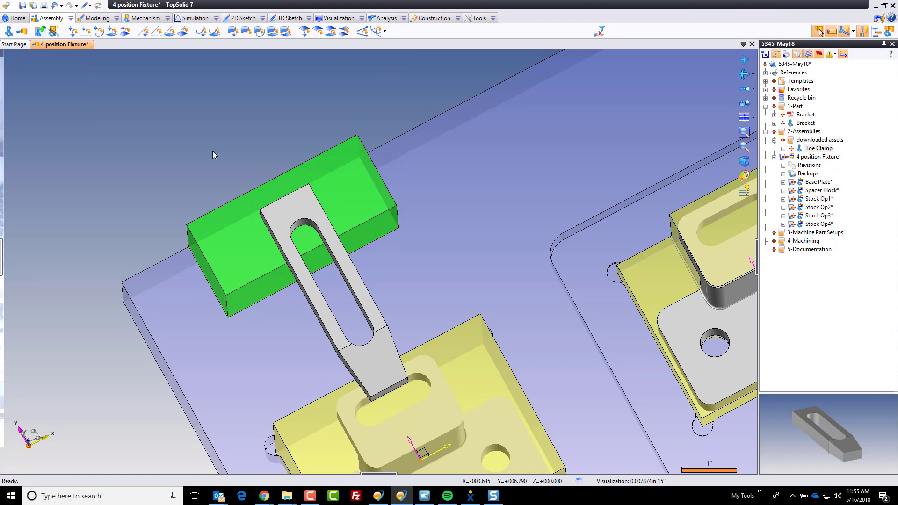
pyautogui.moveTo(215, 149); pyautogui.dragTo(200, 113, button='middle')
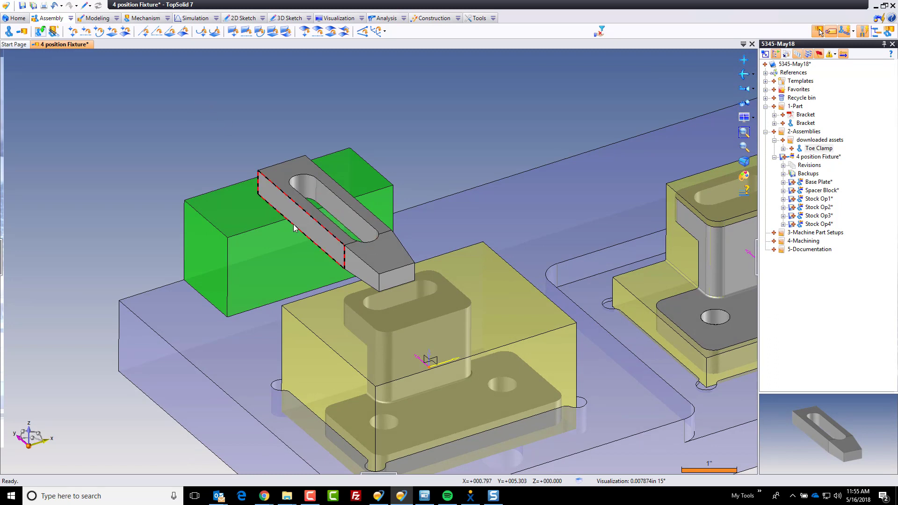
pyautogui.scroll(-3, 256, 377)
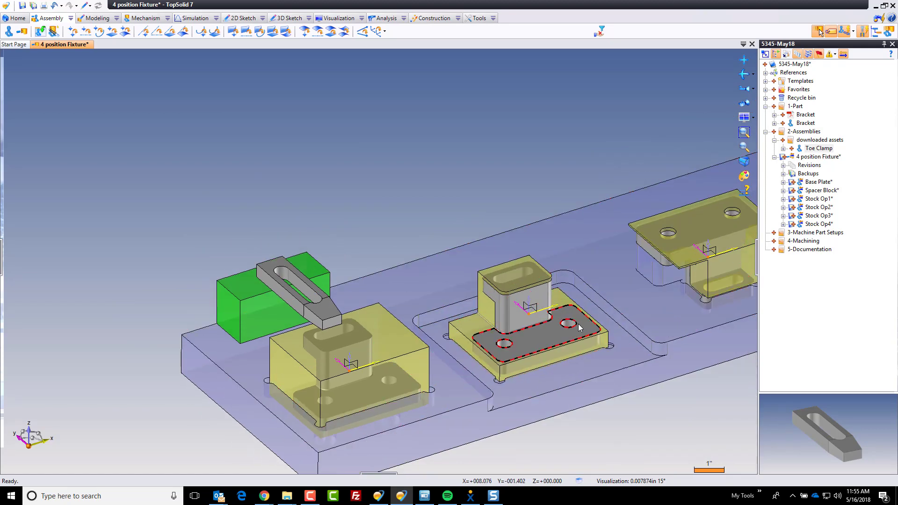
pyautogui.moveTo(580, 327); pyautogui.dragTo(398, 370, button='middle')
pyautogui.moveTo(715, 269); pyautogui.dragTo(582, 302, button='middle')
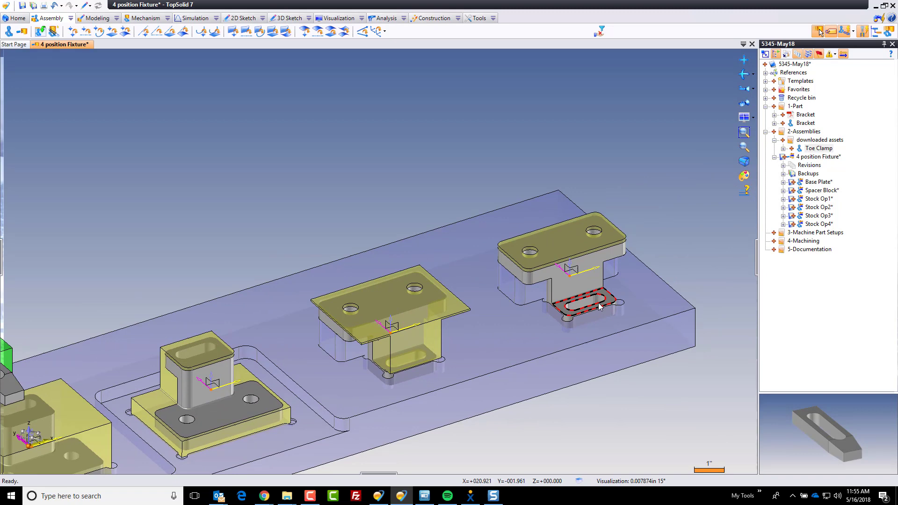
pyautogui.scroll(-2, 497, 144)
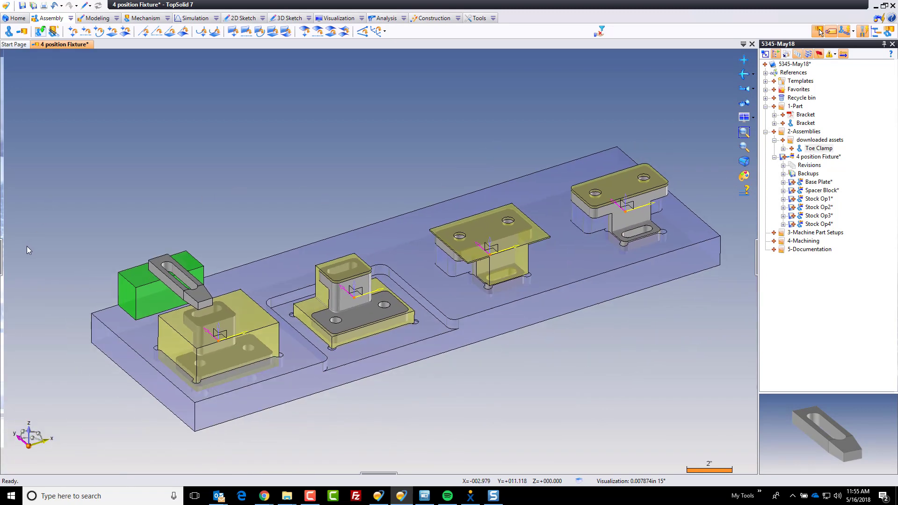
# Step: Bring a Type A Plain Washer from the ANSI Washers library into the fixture assembly
pyautogui.click(2, 263)
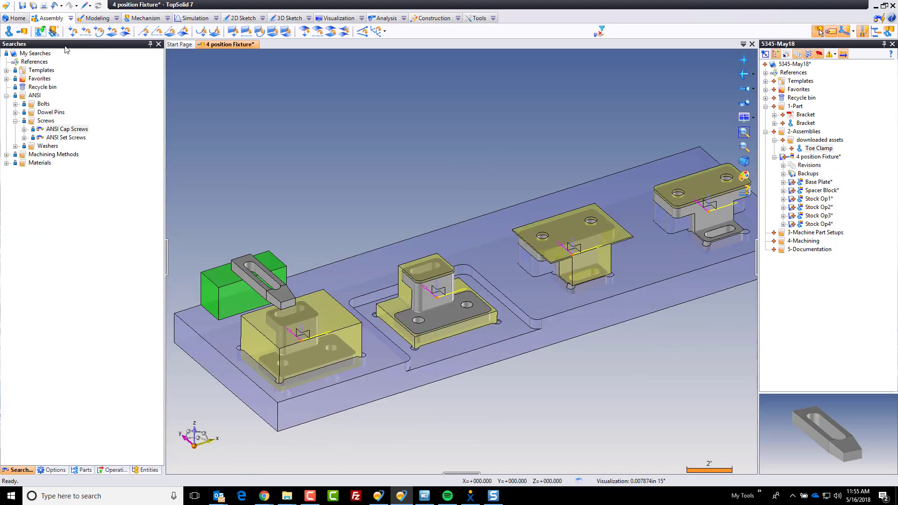
pyautogui.click(16, 146)
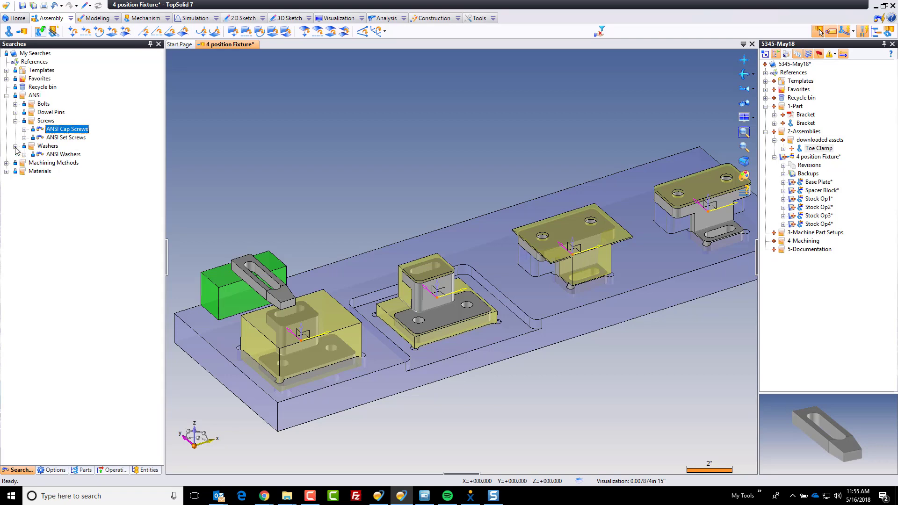
pyautogui.click(65, 154)
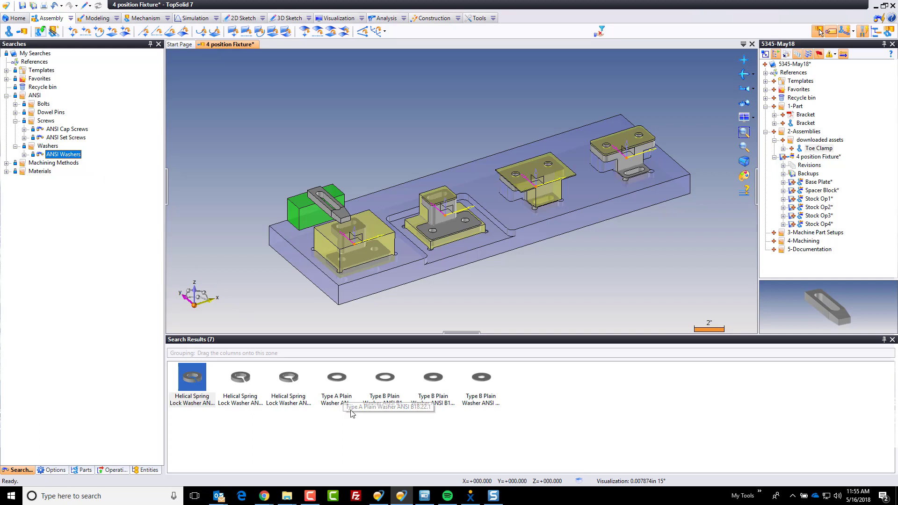
pyautogui.moveTo(348, 405); pyautogui.dragTo(259, 273)
pyautogui.moveTo(256, 177); pyautogui.dragTo(256, 178)
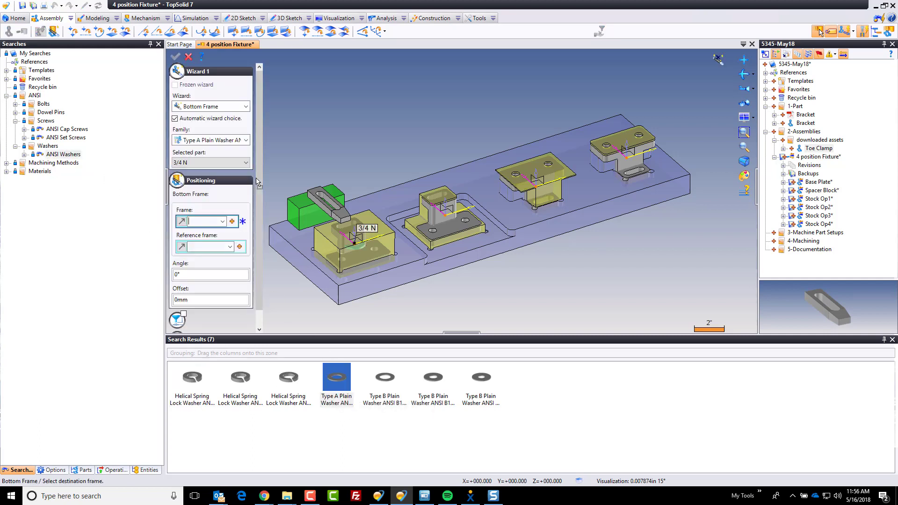
# Step: Choose the 1/2 N washer size, skip the wizard's frame positioning, and place the washer freely above the toe clamp
pyautogui.click(229, 163)
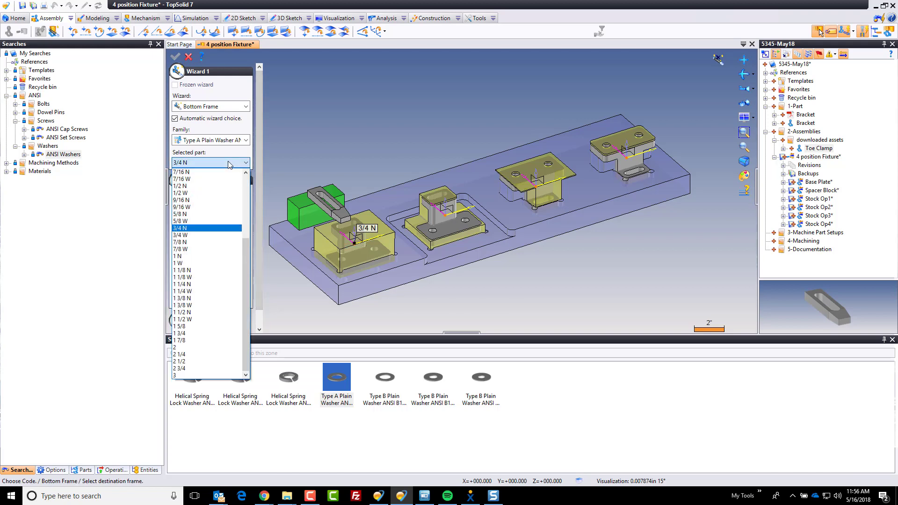
pyautogui.click(215, 186)
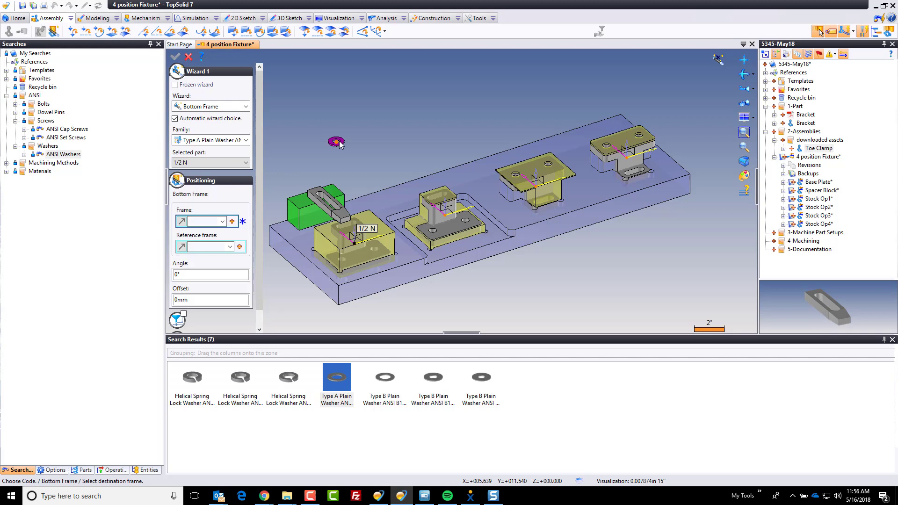
pyautogui.press('Escape')
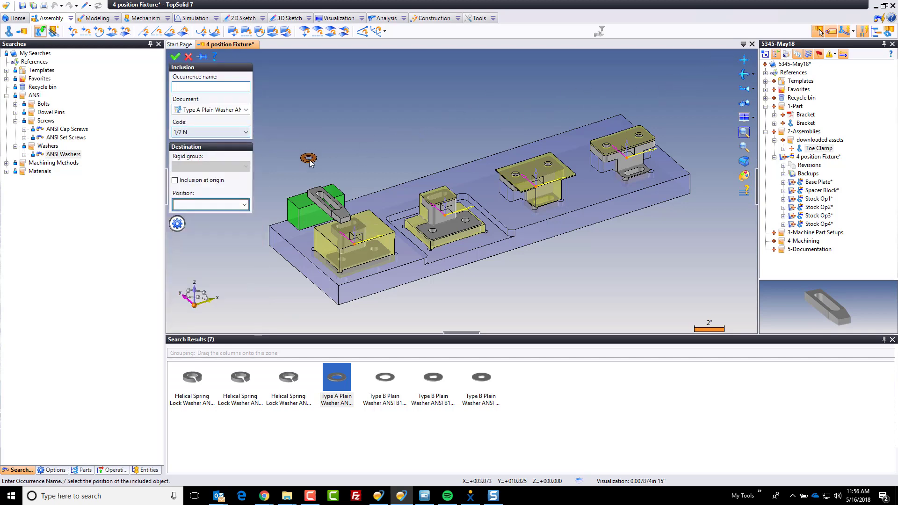
pyautogui.click(320, 170)
# Step: Constrain the washer's bottom plane to the top face of the toe clamp
pyautogui.scroll(5, 320, 172)
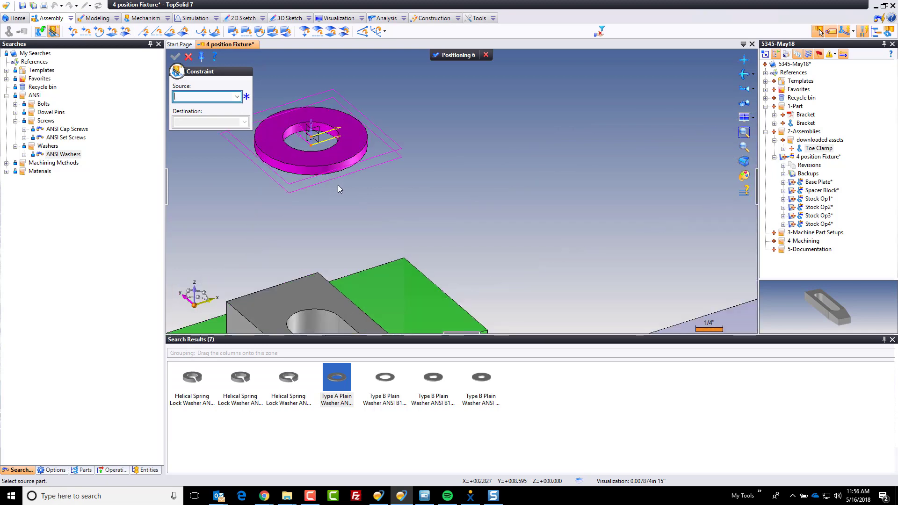
pyautogui.click(346, 180)
pyautogui.scroll(-3, 347, 176)
pyautogui.click(328, 233)
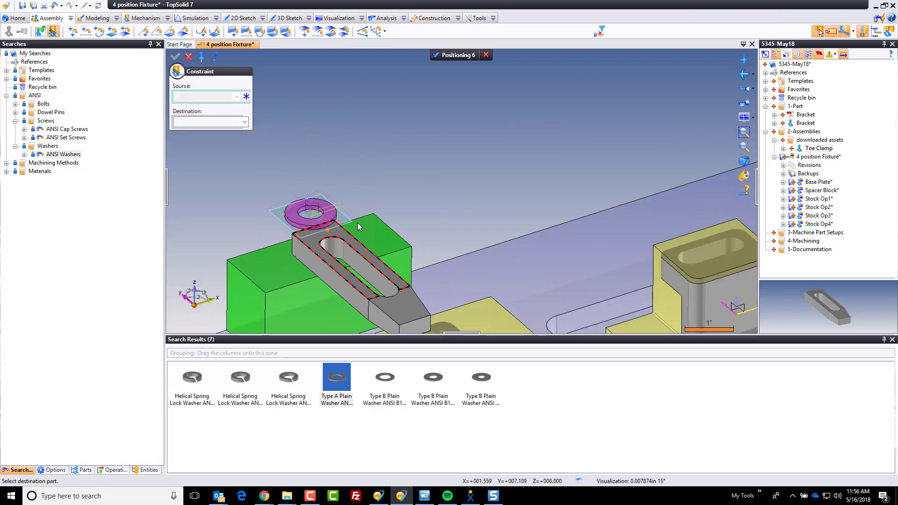
pyautogui.scroll(-2, 283, 223)
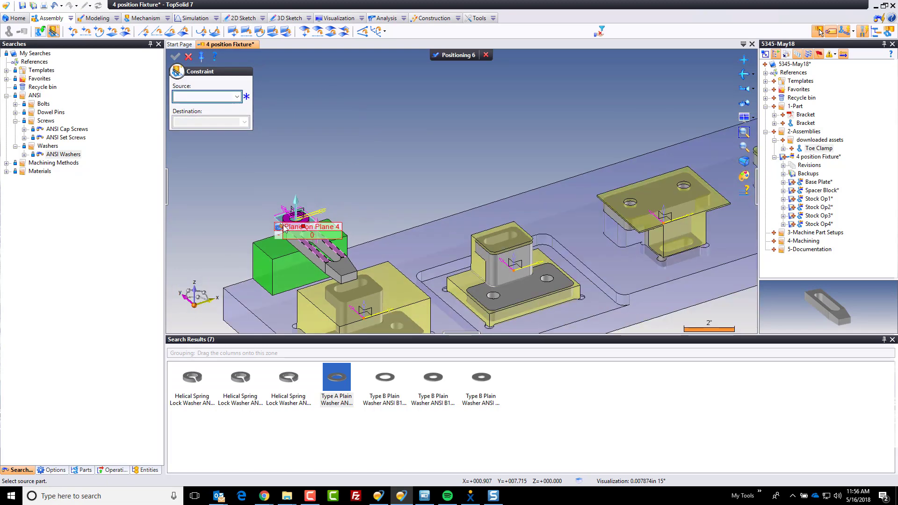
# Step: Center the washer across the toe clamp's width with a plane-on-plane constraint from the washer's frame
pyautogui.scroll(6, 290, 210)
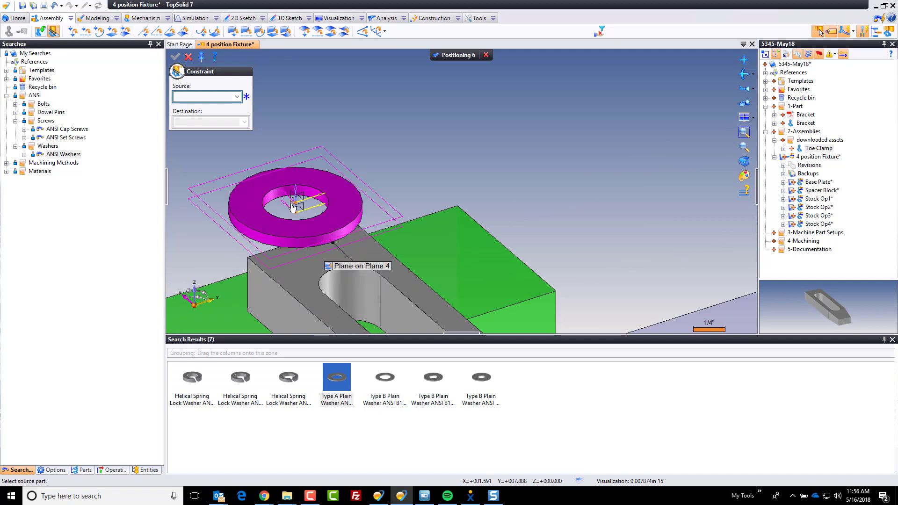
pyautogui.click(292, 207)
pyautogui.scroll(-5, 292, 208)
pyautogui.scroll(2, 366, 297)
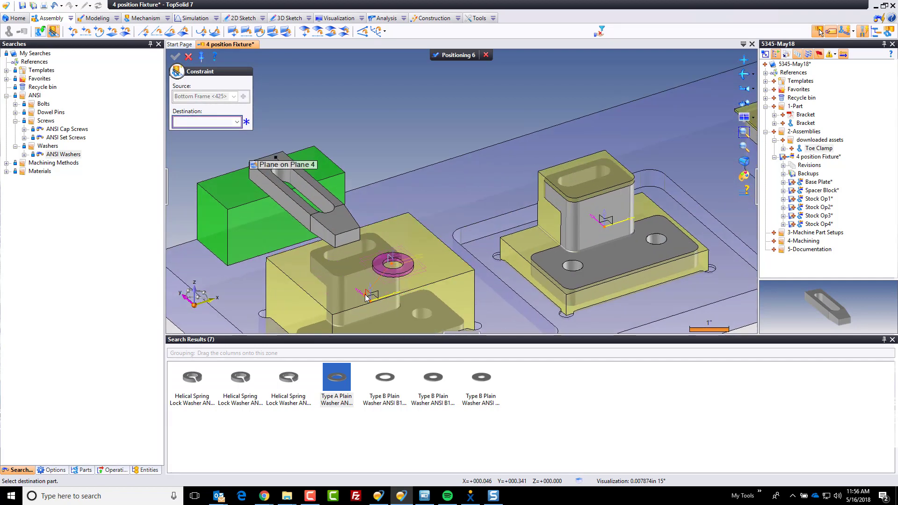
pyautogui.click(318, 220)
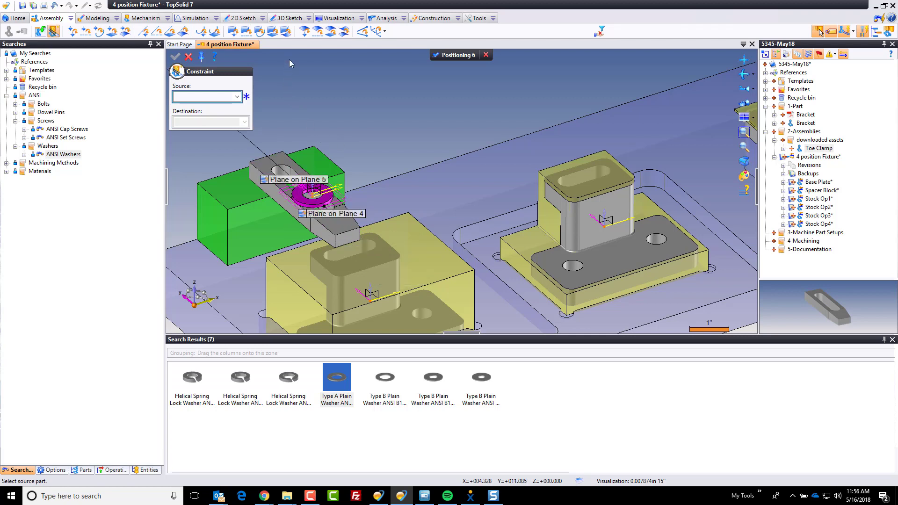
# Step: Constrain the washer's outer surface to the first stock's back face with Surface on Plane, flipped to the opposite side of that face
pyautogui.click(331, 31)
pyautogui.scroll(5, 310, 220)
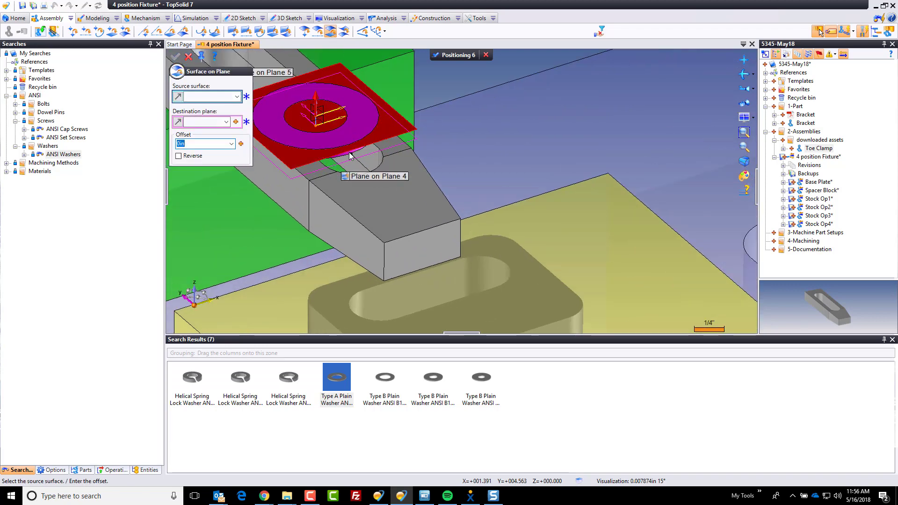
pyautogui.click(349, 155)
pyautogui.moveTo(348, 155); pyautogui.dragTo(337, 245, button='middle')
pyautogui.click(338, 245)
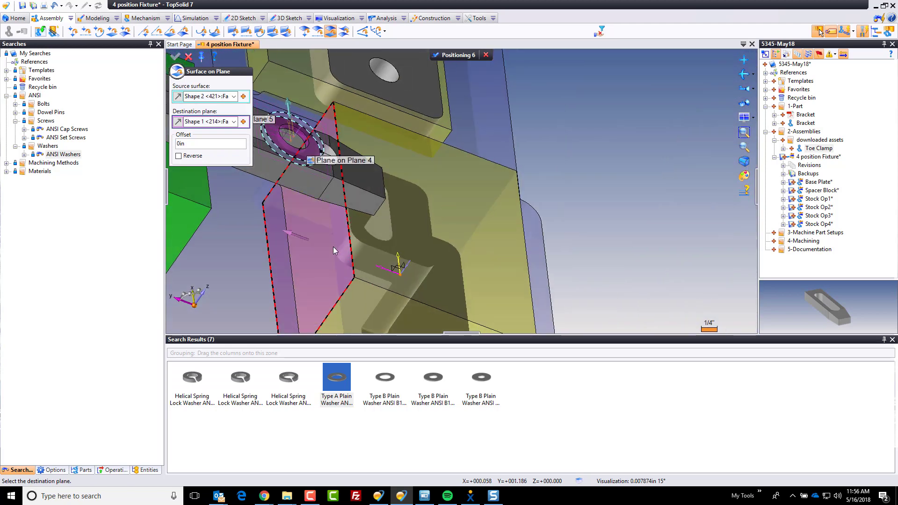
pyautogui.click(177, 57)
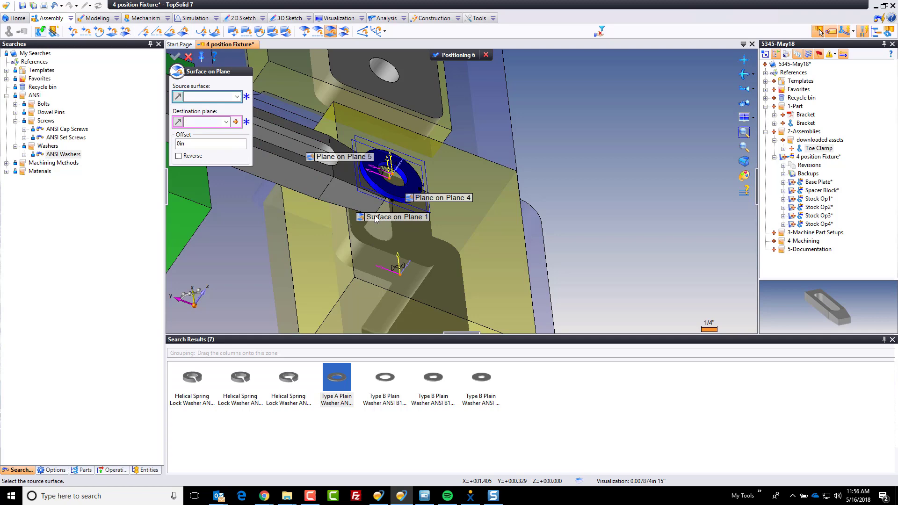
pyautogui.click(358, 214)
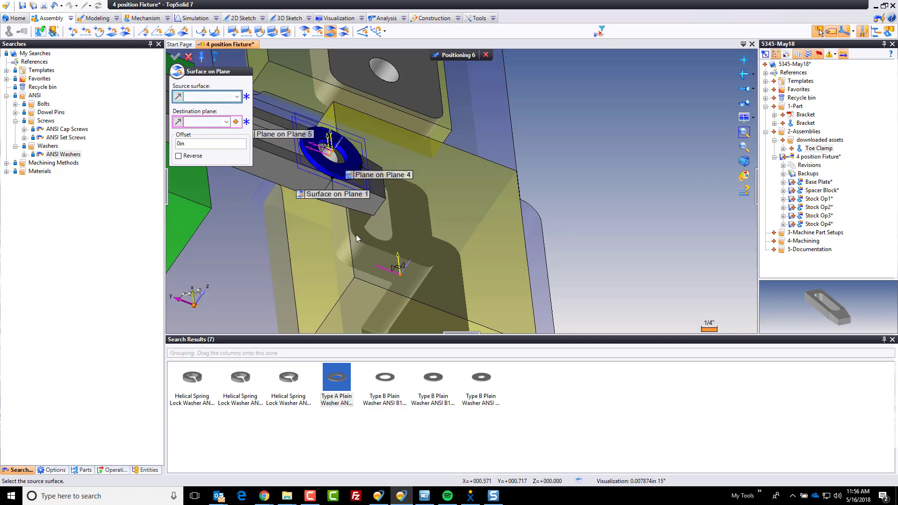
# Step: Try offsets of .5 and .75 between the washer's outer surface and the first stock's back face
pyautogui.moveTo(352, 219); pyautogui.dragTo(324, 192, button='middle')
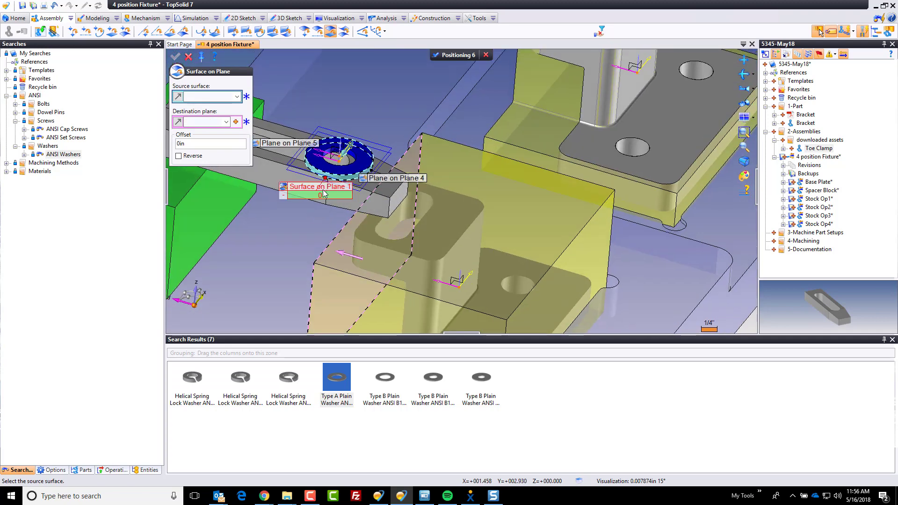
pyautogui.click(321, 196)
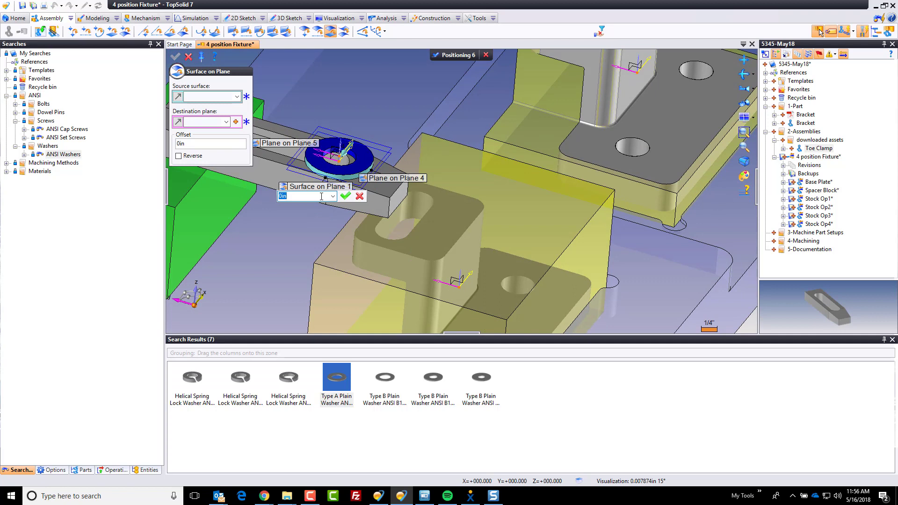
pyautogui.press('Return')
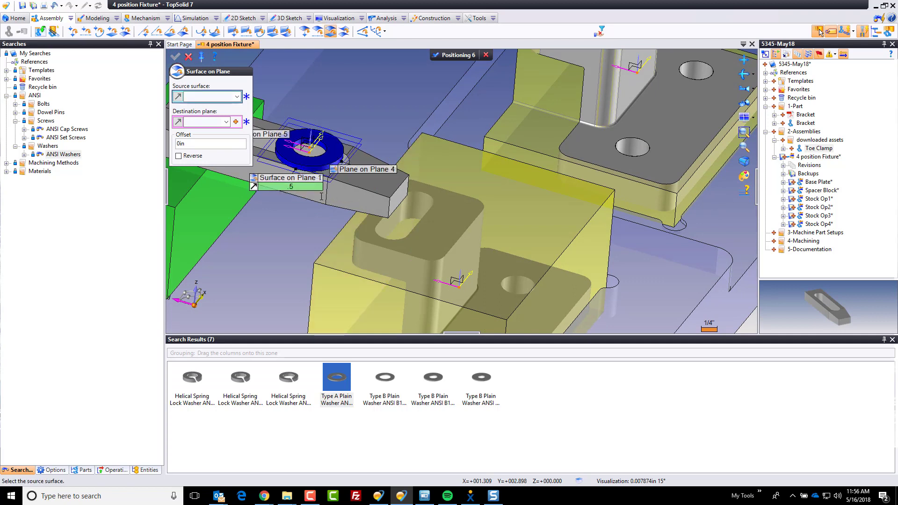
pyautogui.click(290, 189)
pyautogui.write('.75')
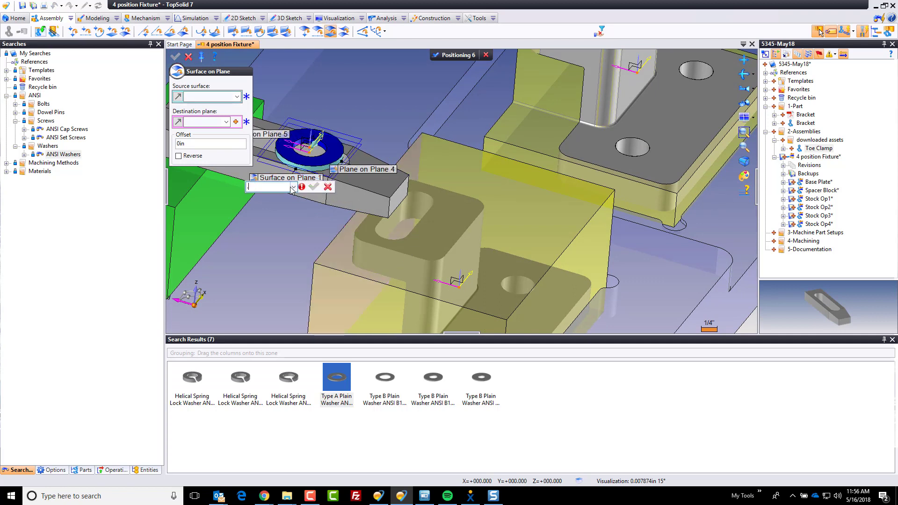
pyautogui.press('Return')
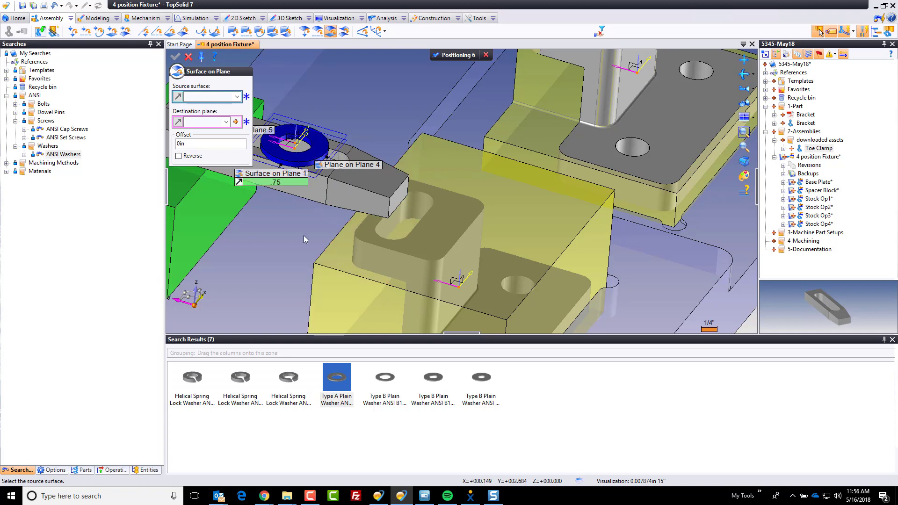
# Step: Set the washer's Surface on Plane offset to .625 and finish positioning the washer
pyautogui.click(281, 182)
pyautogui.write('.6')
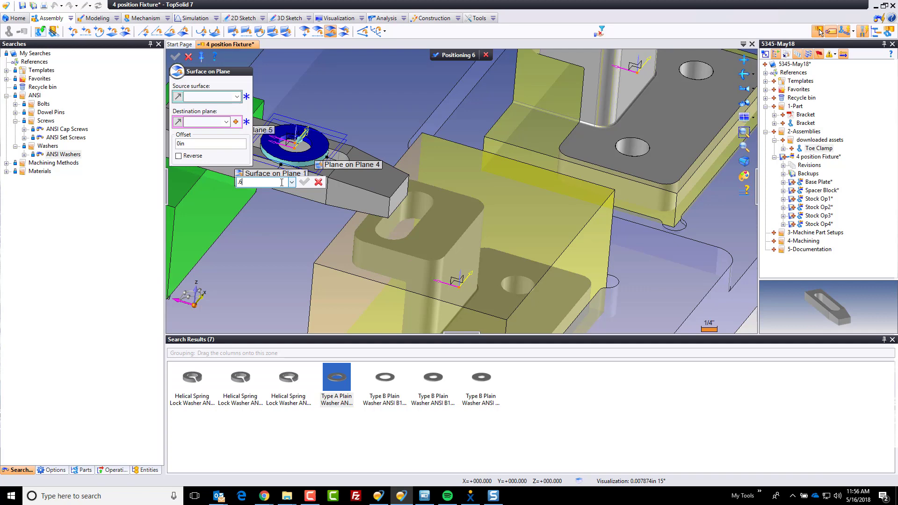
pyautogui.write('25')
pyautogui.press('Return')
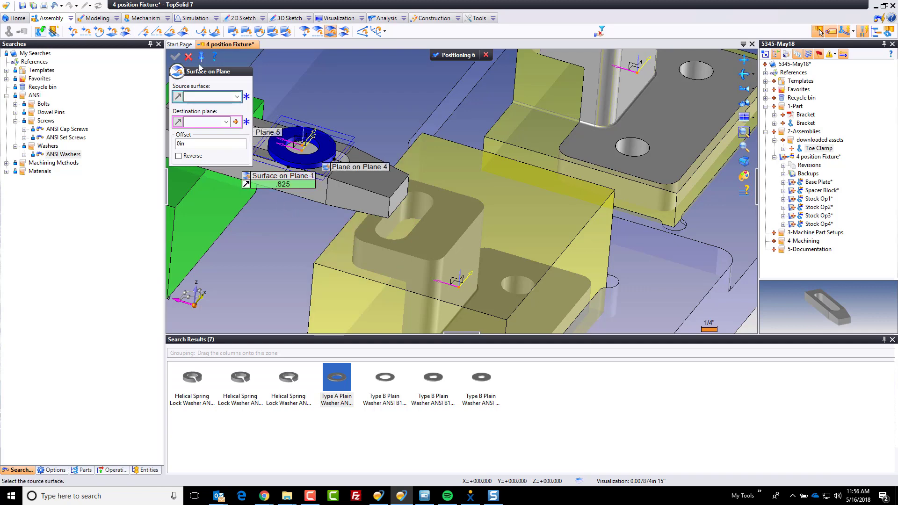
pyautogui.click(188, 57)
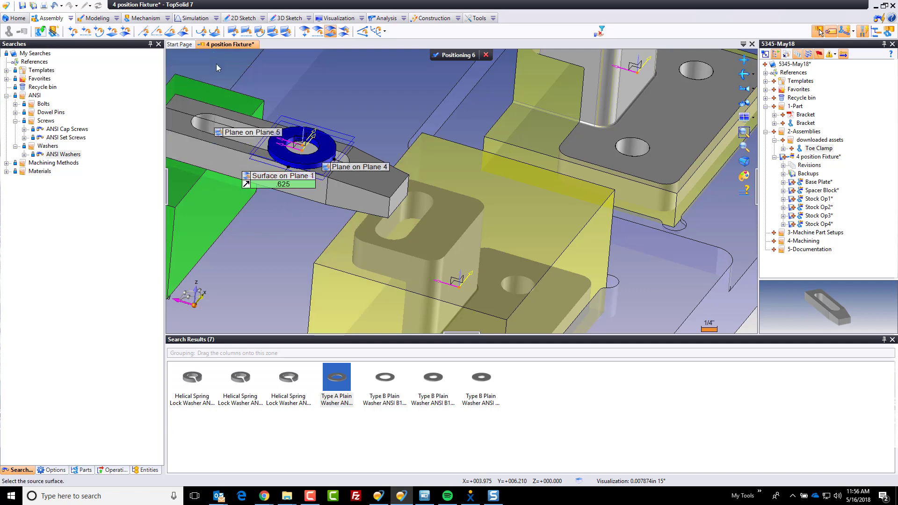
pyautogui.click(446, 56)
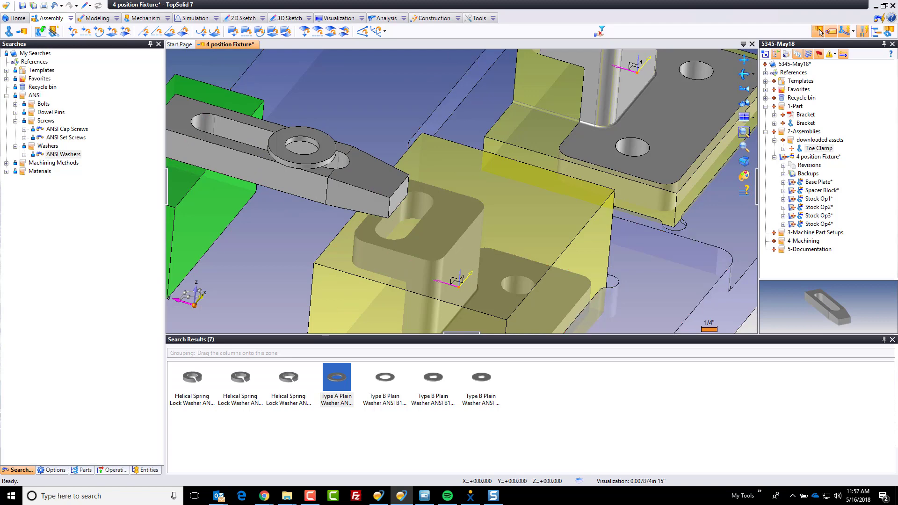
pyautogui.press('F9')
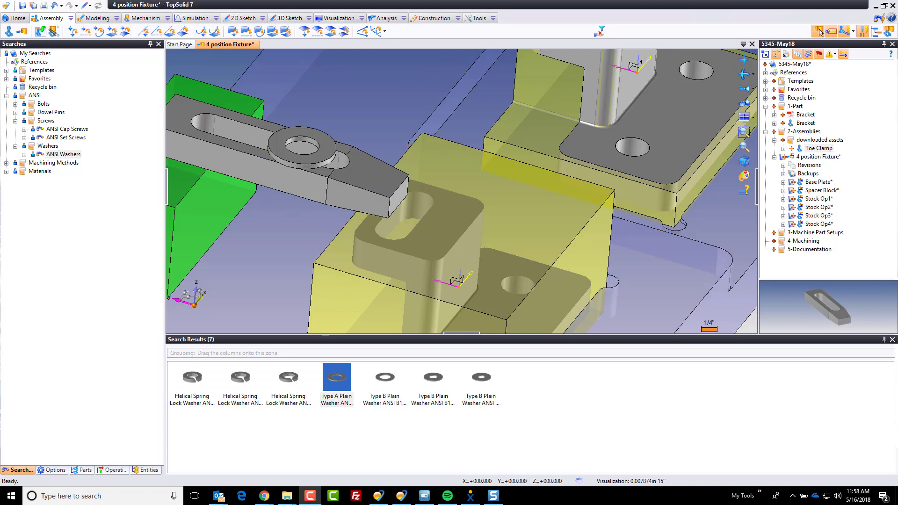
# Step: Insert a Hexagon Socket Head Cap Screw ANSI B18.3 - UNC on the toe clamp's washer with the Screw on Top Head wizard
pyautogui.scroll(-4, 511, 256)
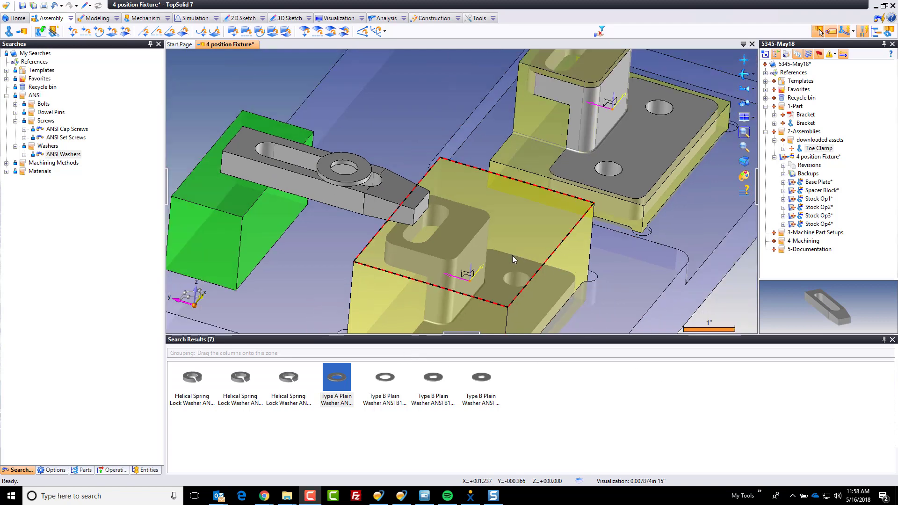
pyautogui.click(66, 130)
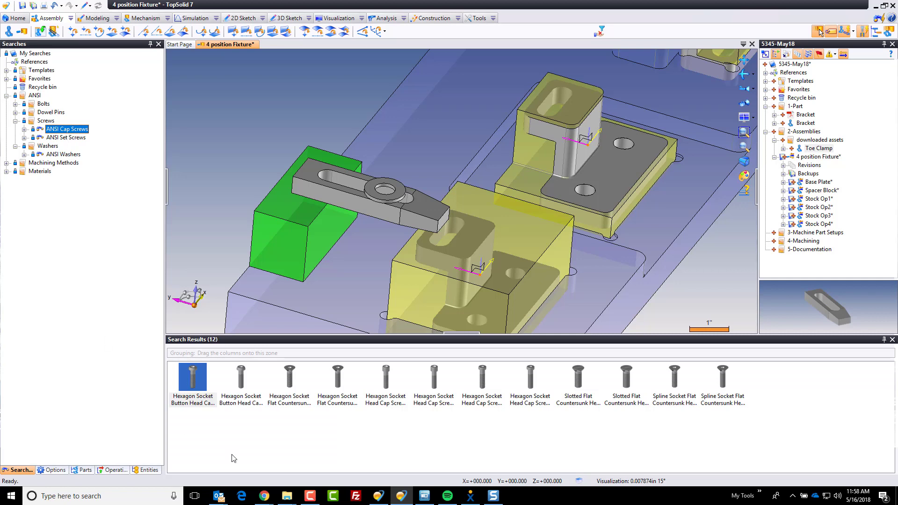
pyautogui.click(388, 396)
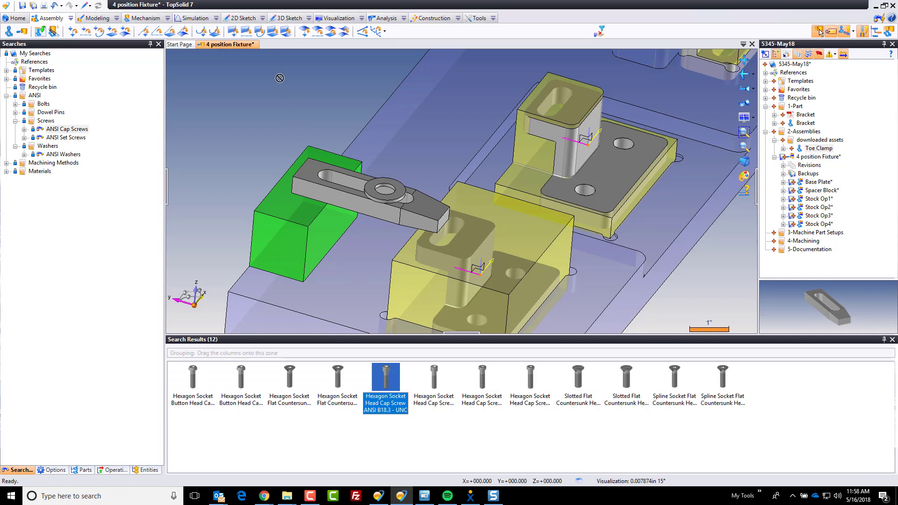
pyautogui.moveTo(283, 92); pyautogui.dragTo(283, 92)
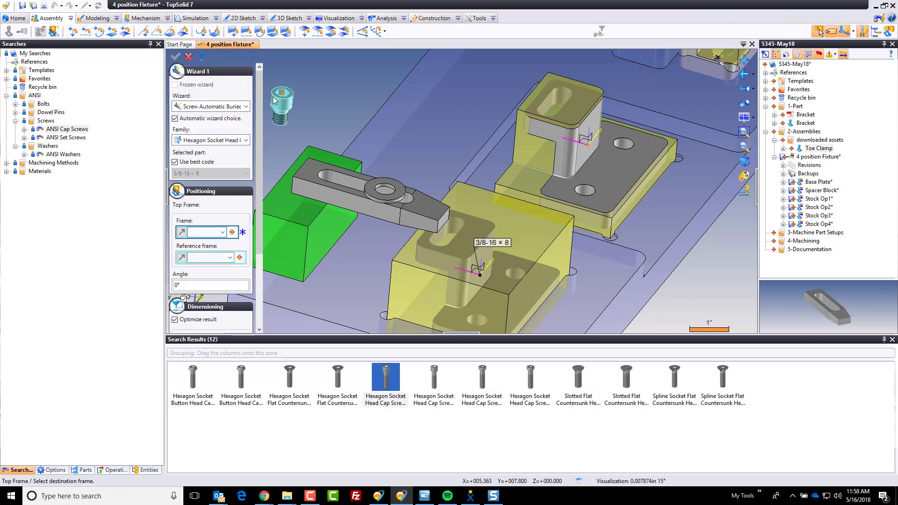
pyautogui.click(218, 107)
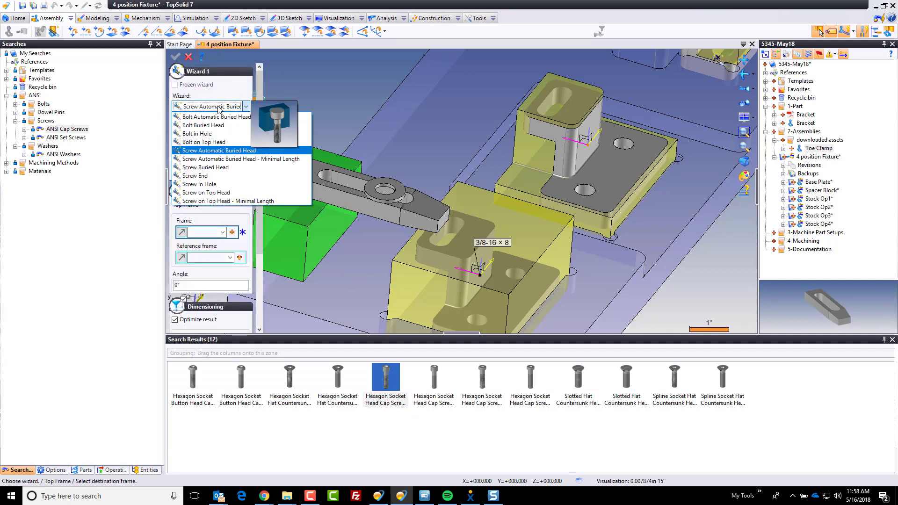
pyautogui.click(238, 194)
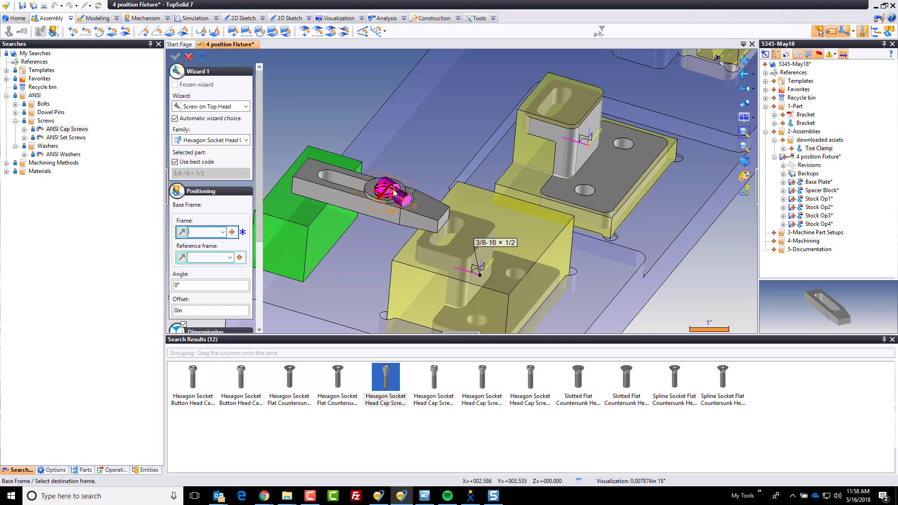
pyautogui.click(396, 199)
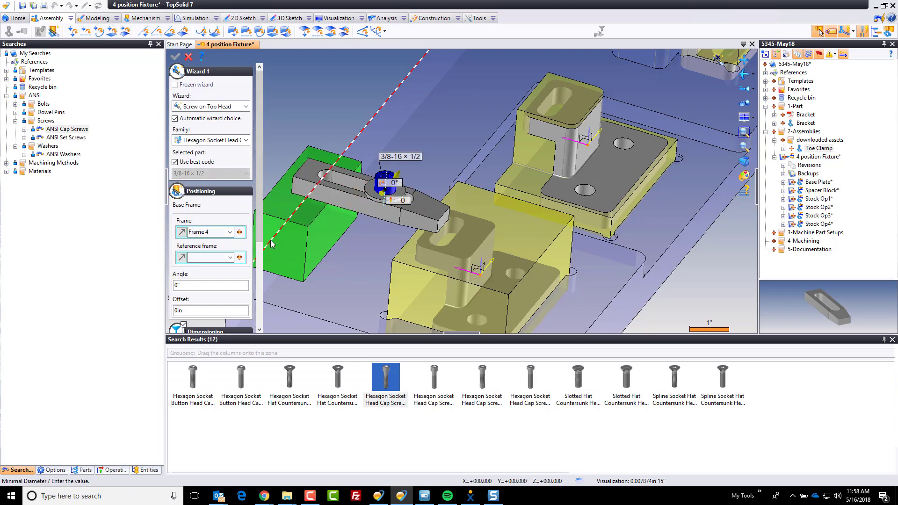
# Step: Set the screw's minimal diameter to .5in, choose the base plate as the last element to fix, and accept the screw
pyautogui.moveTo(259, 235); pyautogui.dragTo(262, 322)
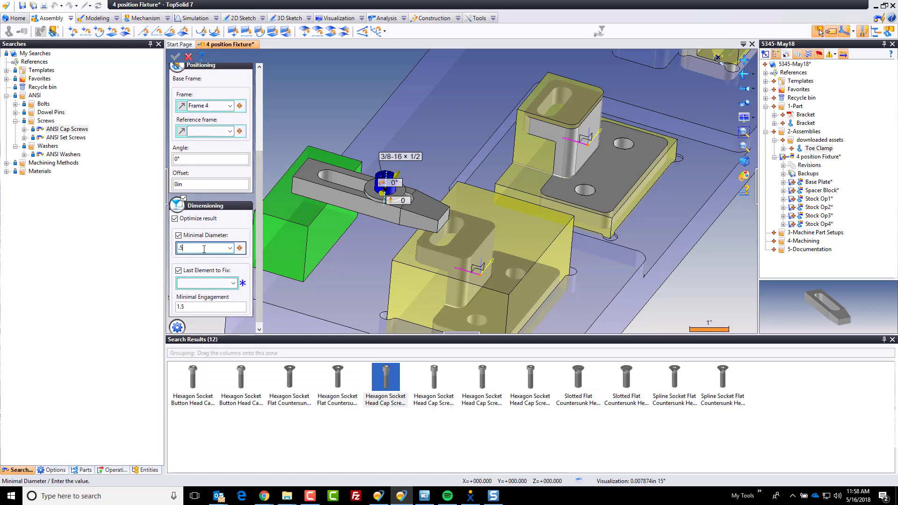
pyautogui.press('Tab')
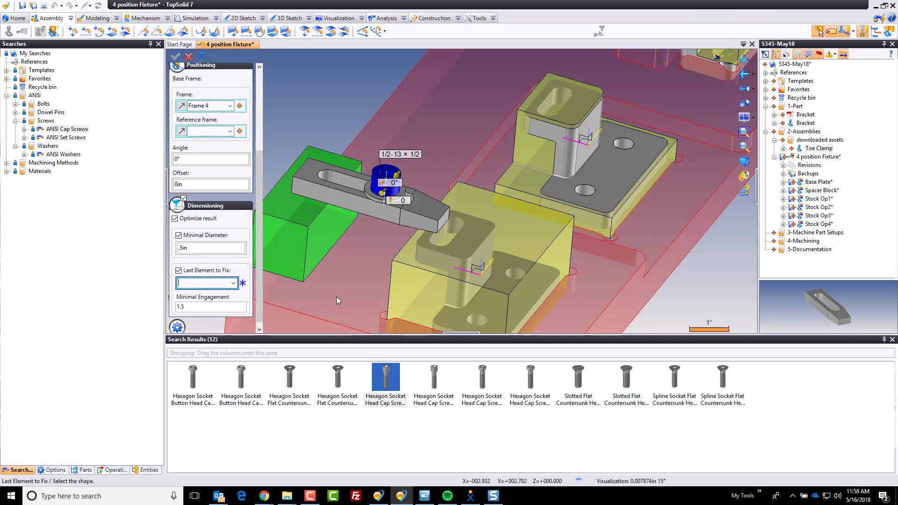
pyautogui.click(341, 291)
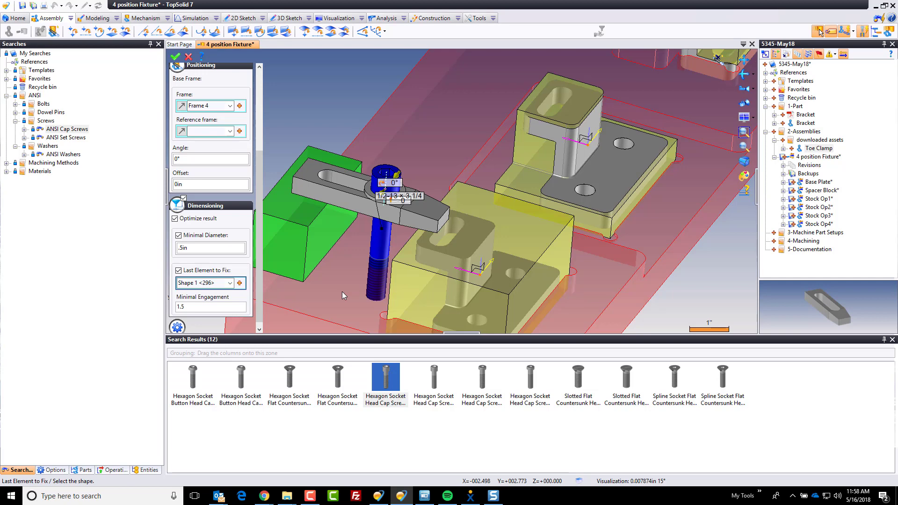
pyautogui.click(175, 57)
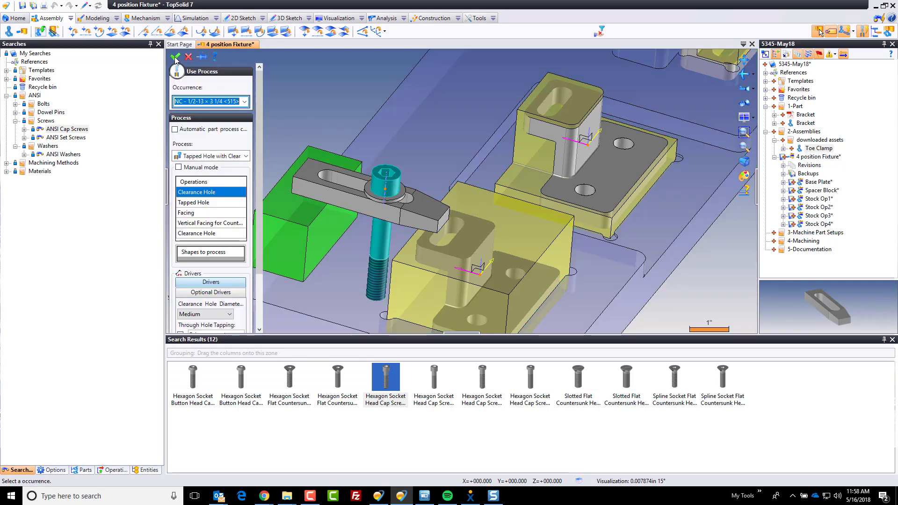
# Step: Apply the screw's tapped hole process with a Coarse clearance hole diameter and Complete Tapping set to True
pyautogui.scroll(-3, 260, 195)
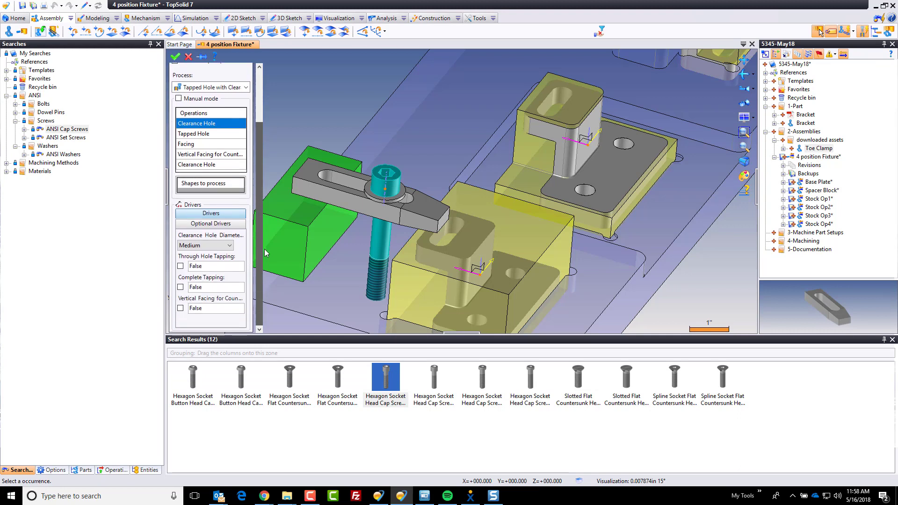
pyautogui.click(226, 247)
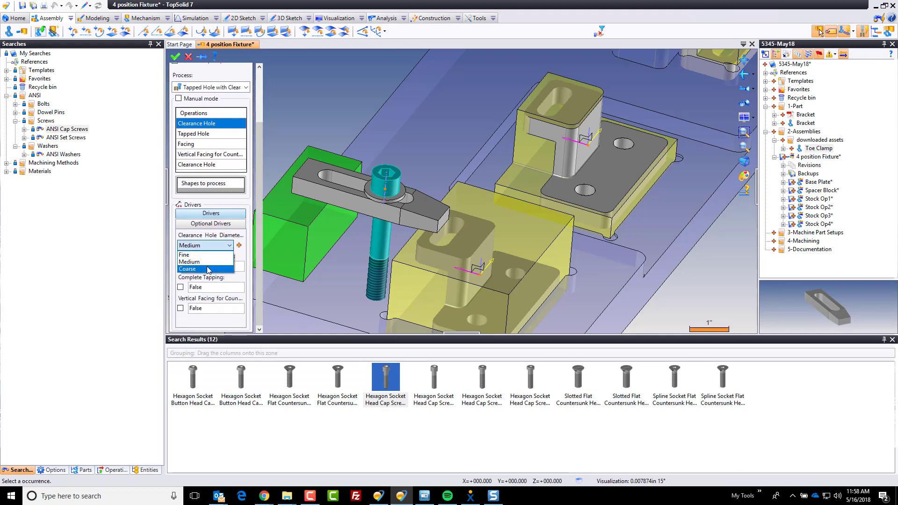
pyautogui.click(208, 267)
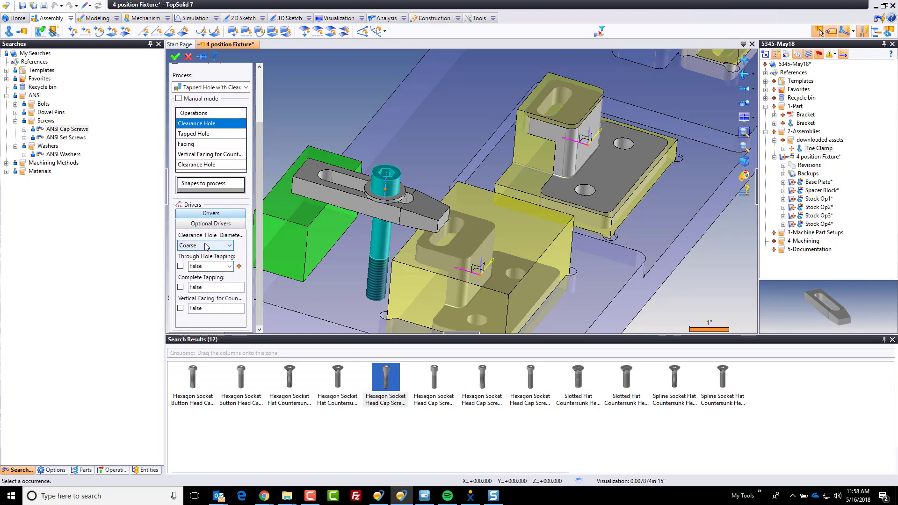
pyautogui.click(180, 287)
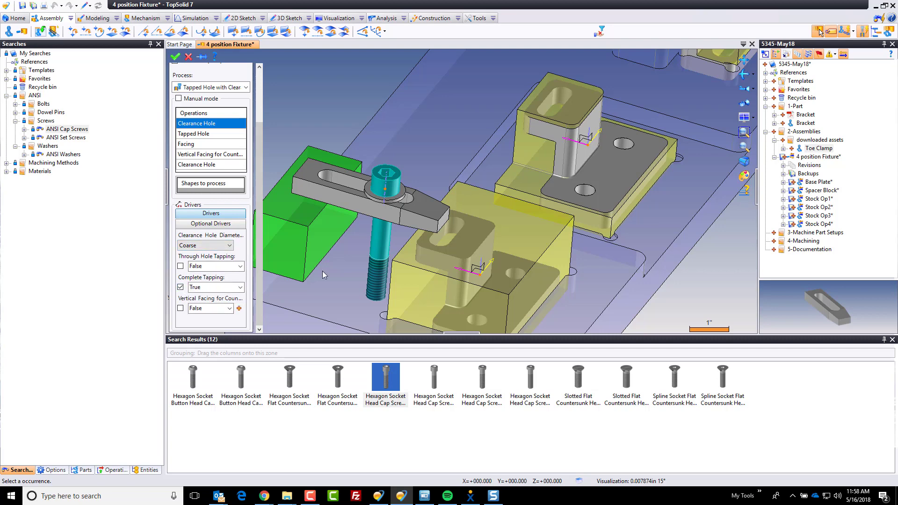
pyautogui.moveTo(385, 288); pyautogui.dragTo(400, 260, button='middle')
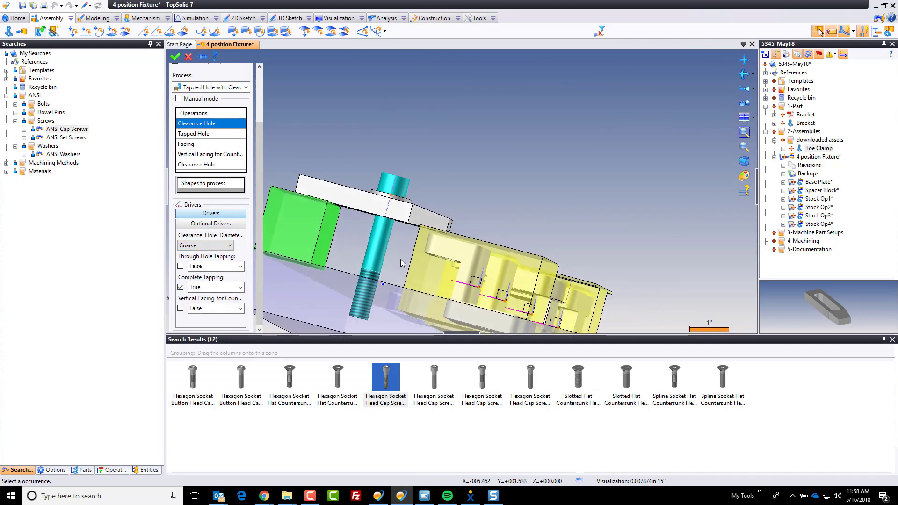
pyautogui.click(180, 287)
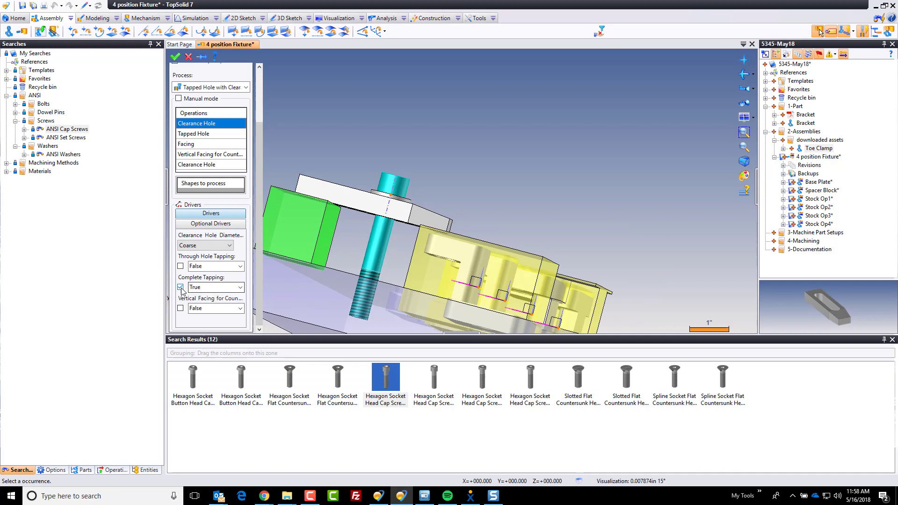
pyautogui.click(176, 57)
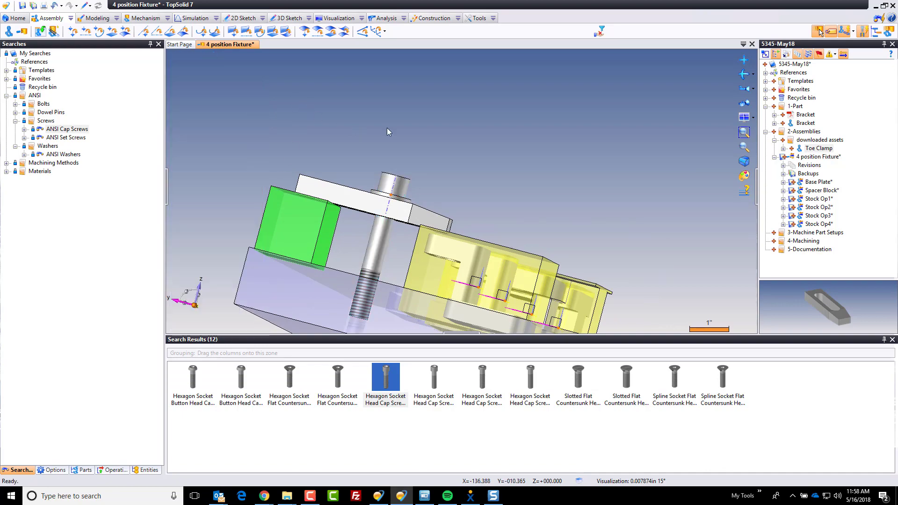
# Step: Insert another UNC hexagon socket head cap screw with Screw on Top Head at the first base hole of the second position's part
pyautogui.moveTo(394, 132); pyautogui.dragTo(373, 150, button='middle')
pyautogui.scroll(-3, 388, 136)
pyautogui.scroll(6, 290, 255)
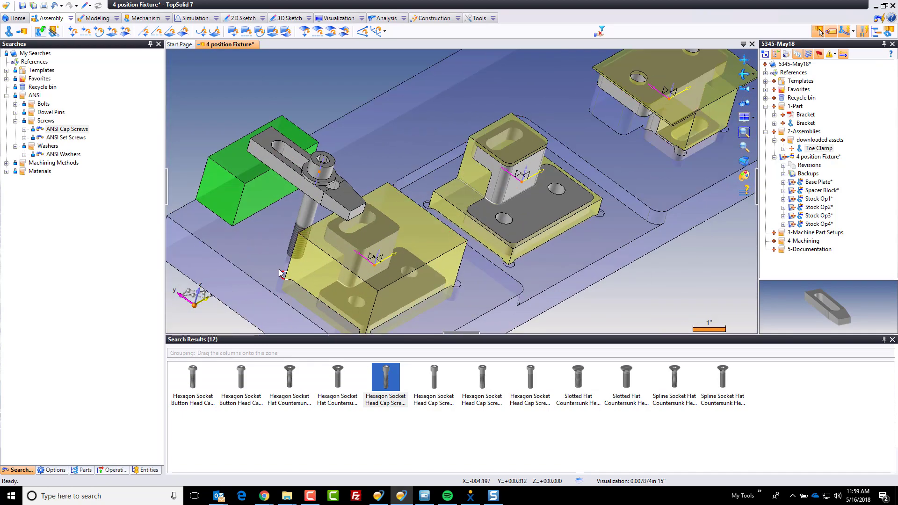
pyautogui.moveTo(298, 245); pyautogui.dragTo(283, 220, button='middle')
pyautogui.scroll(-3, 283, 220)
pyautogui.scroll(-2, 282, 219)
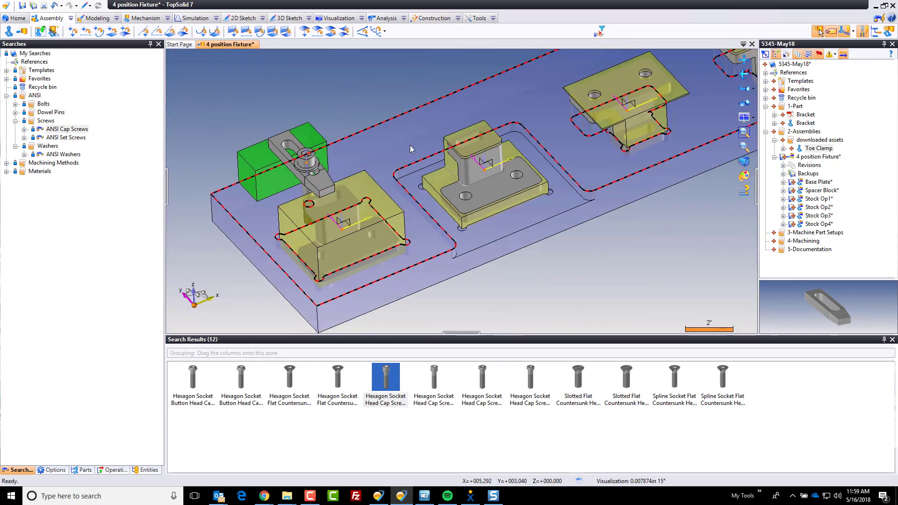
pyautogui.moveTo(410, 148); pyautogui.dragTo(337, 165, button='middle')
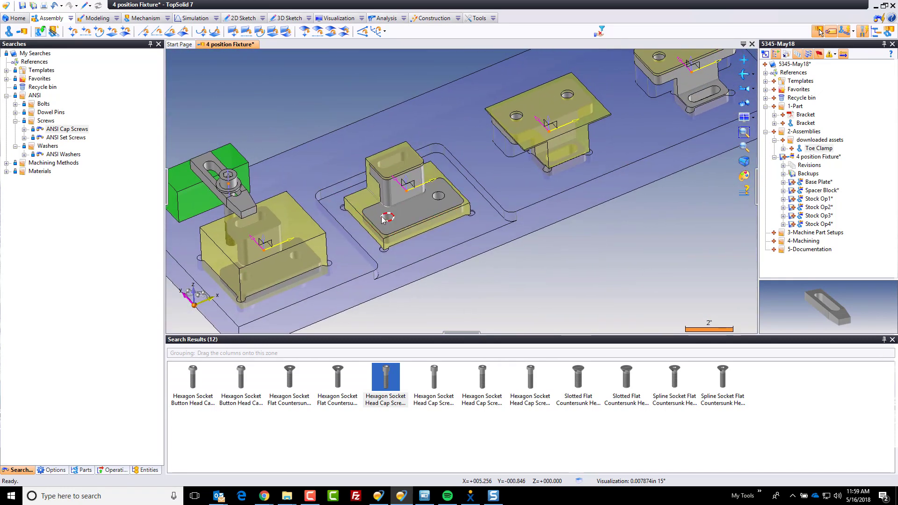
pyautogui.moveTo(388, 374); pyautogui.dragTo(342, 120)
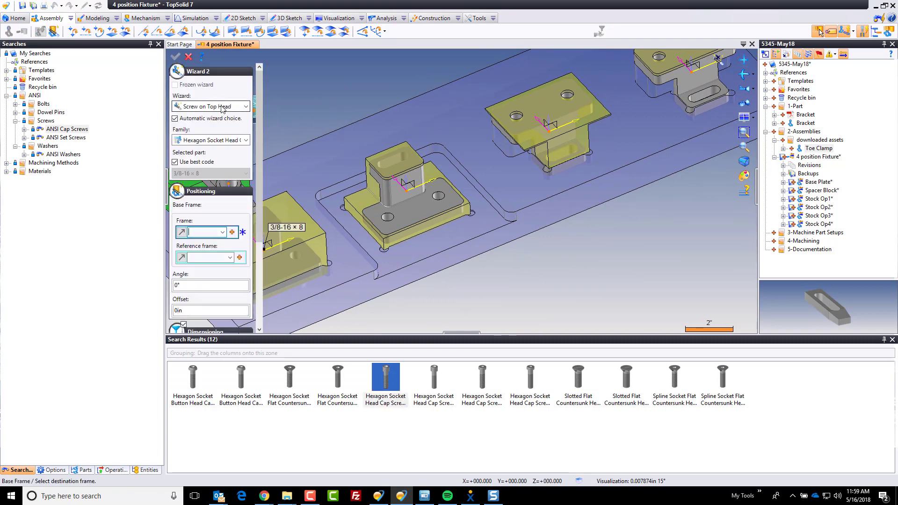
pyautogui.scroll(3, 402, 235)
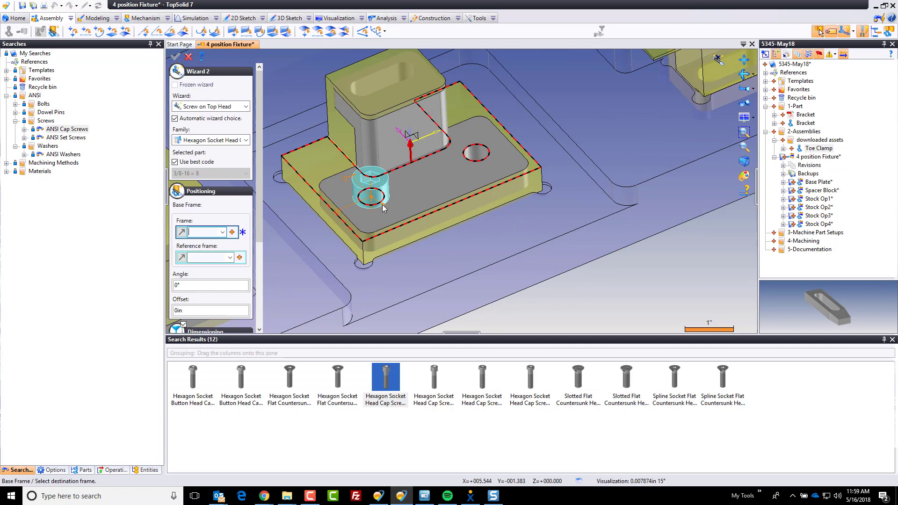
pyautogui.click(381, 206)
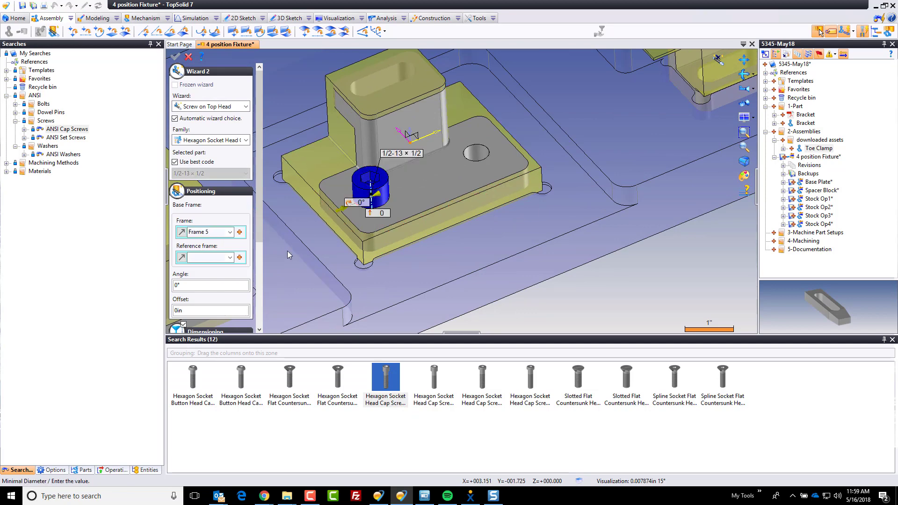
# Step: Choose the base plate as the second screw's last element to fix, then accept the screw and its hole process
pyautogui.moveTo(258, 234); pyautogui.dragTo(264, 314)
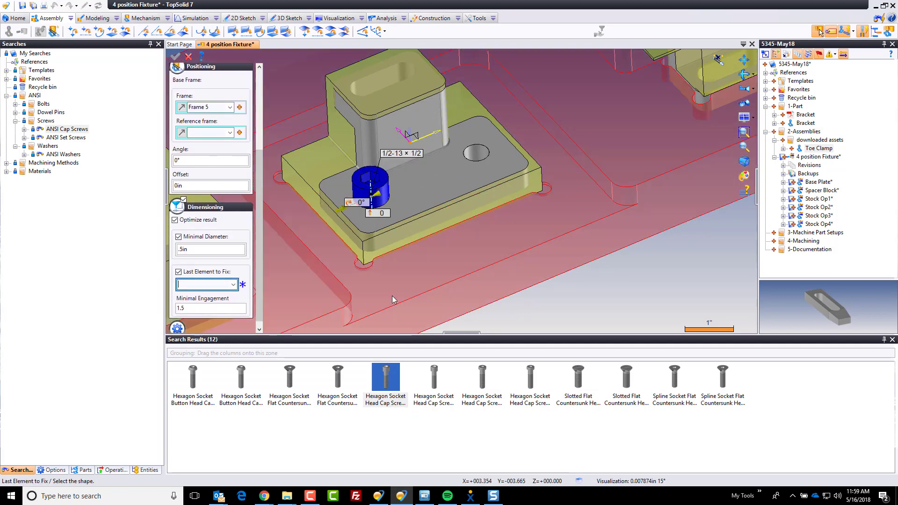
pyautogui.click(398, 288)
pyautogui.moveTo(501, 301)
pyautogui.mouseDown(button='middle')
pyautogui.moveTo(488, 269)
pyautogui.moveTo(490, 292)
pyautogui.mouseUp(button='middle')
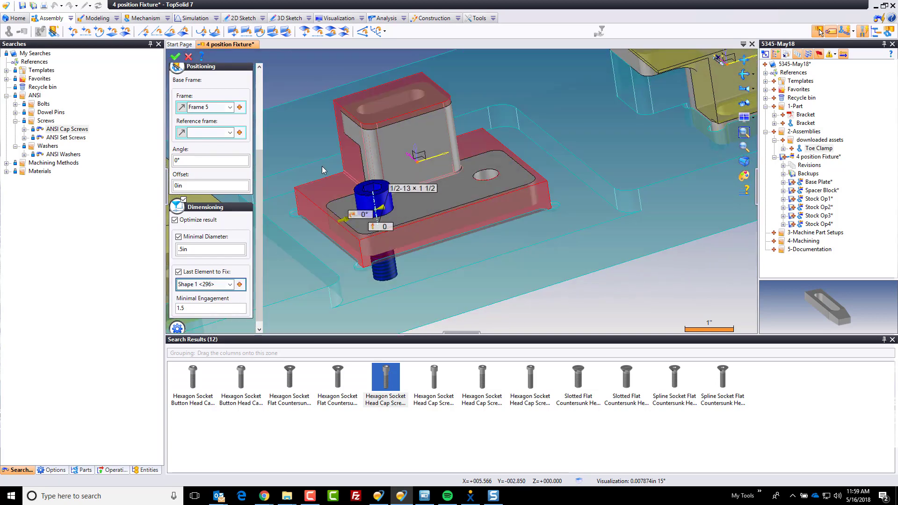
pyautogui.click(177, 58)
pyautogui.click(176, 58)
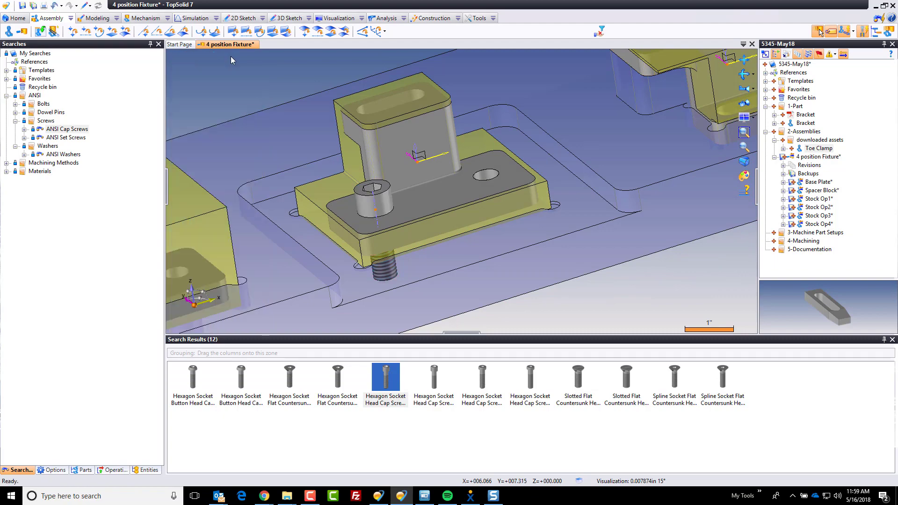
# Step: Repeat the second position's cap screw into the part's other base hole with a Repetition that uses the existing hole as its pattern
pyautogui.moveTo(337, 238); pyautogui.dragTo(356, 248, button='middle')
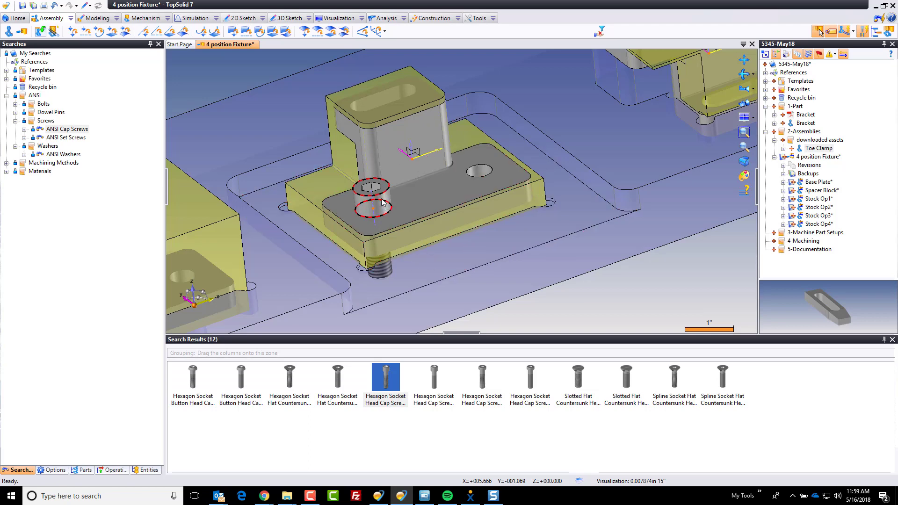
pyautogui.click(432, 18)
pyautogui.click(318, 32)
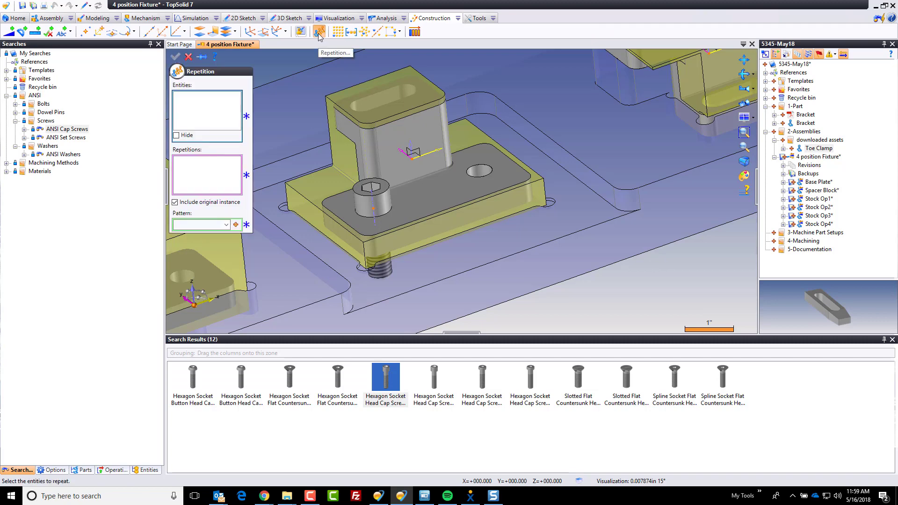
pyautogui.click(372, 194)
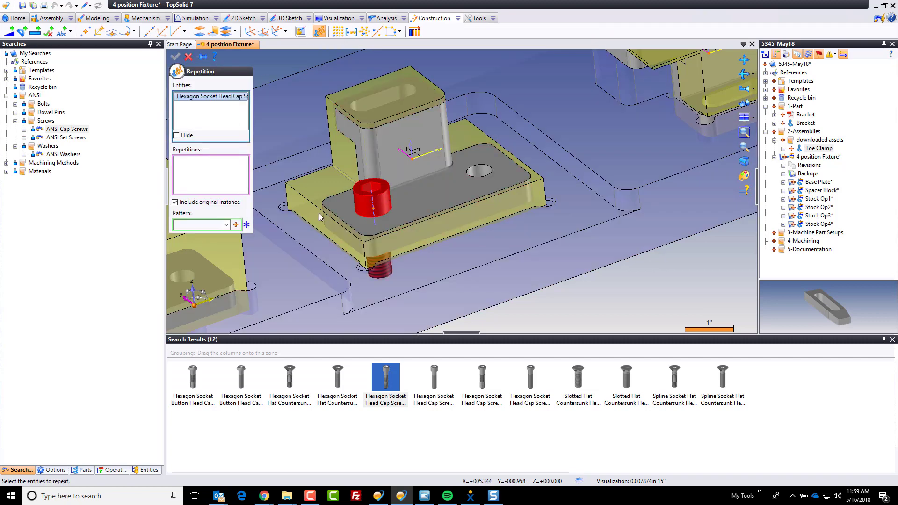
pyautogui.click(236, 224)
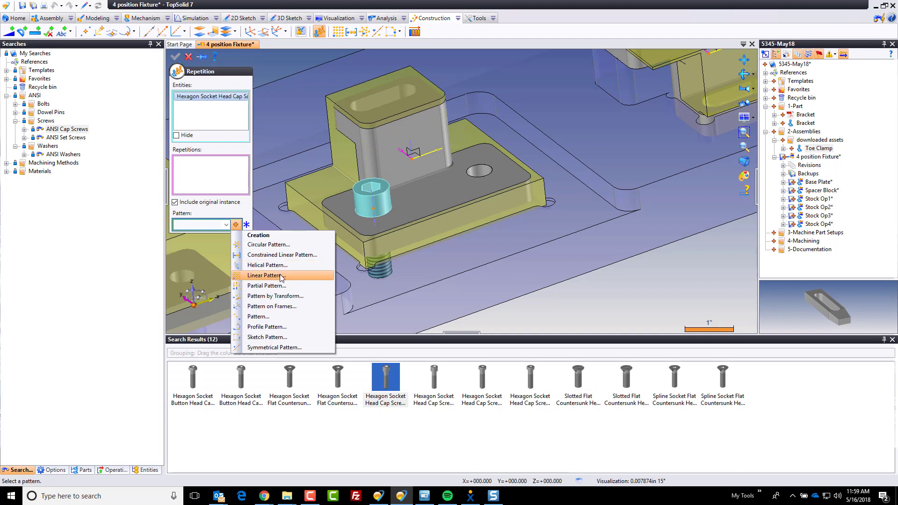
pyautogui.click(199, 224)
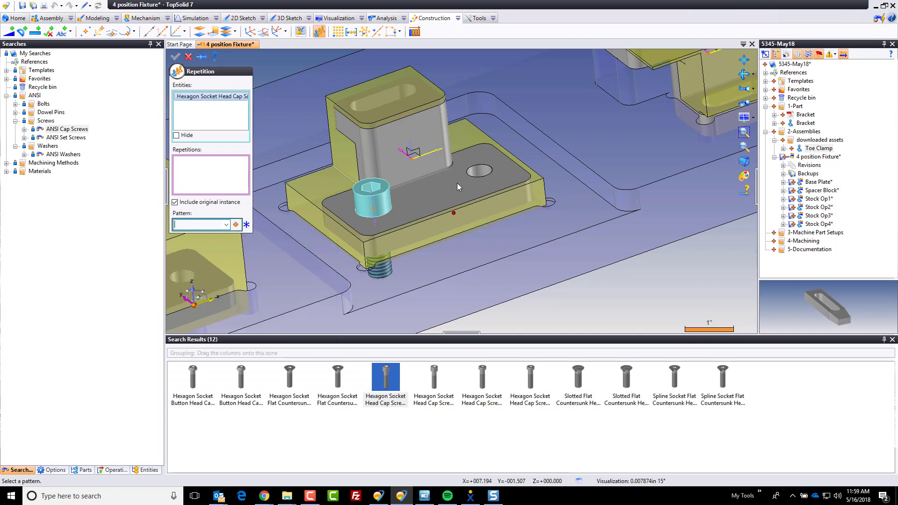
pyautogui.click(484, 171)
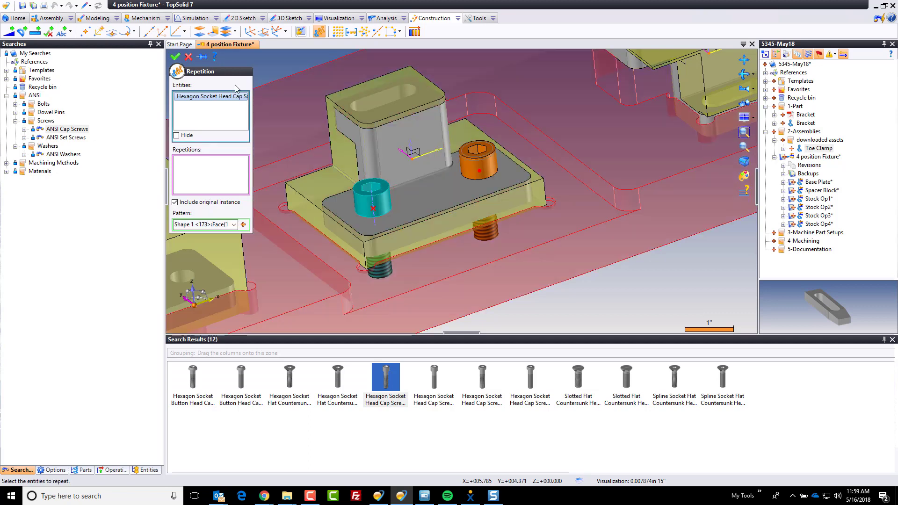
pyautogui.click(175, 57)
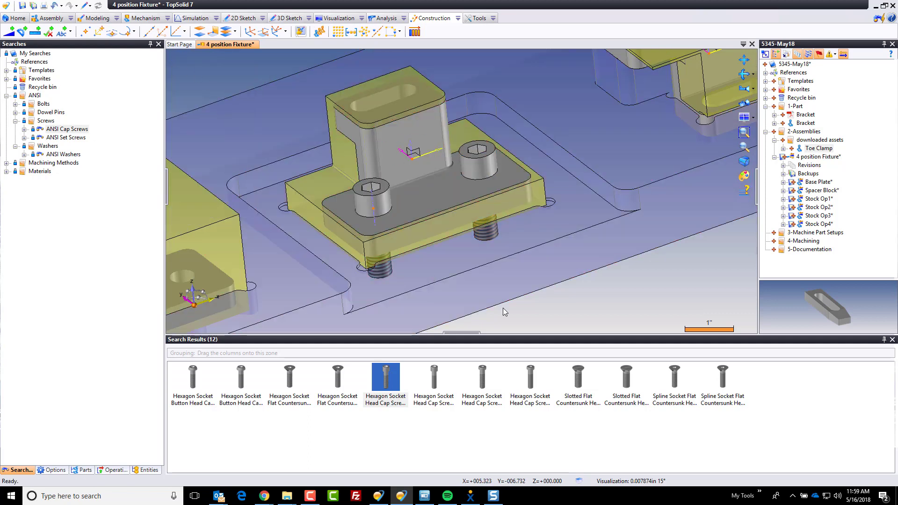
pyautogui.moveTo(503, 311); pyautogui.dragTo(501, 276, button='middle')
pyautogui.scroll(-3, 381, 160)
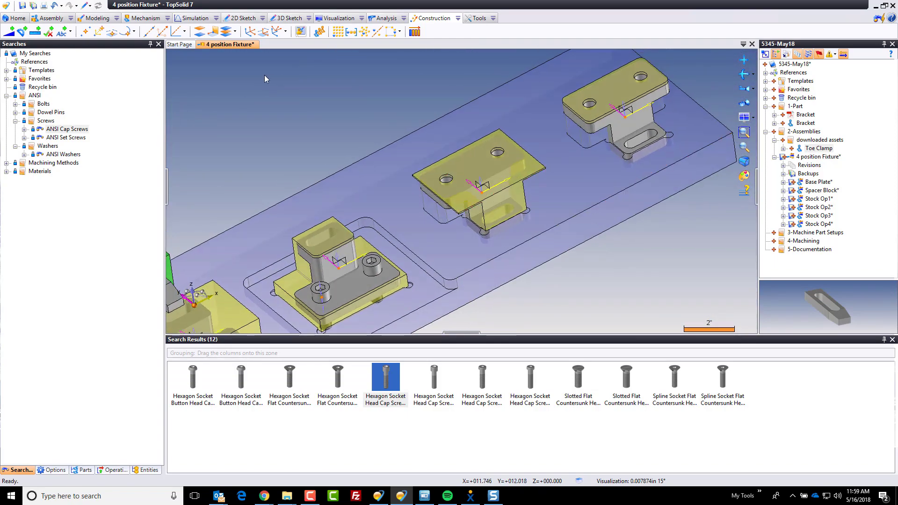
# Step: Insert a UNC hexagon socket head cap screw with Screw on Top Head at the first hole of the third position's part
pyautogui.click(391, 387)
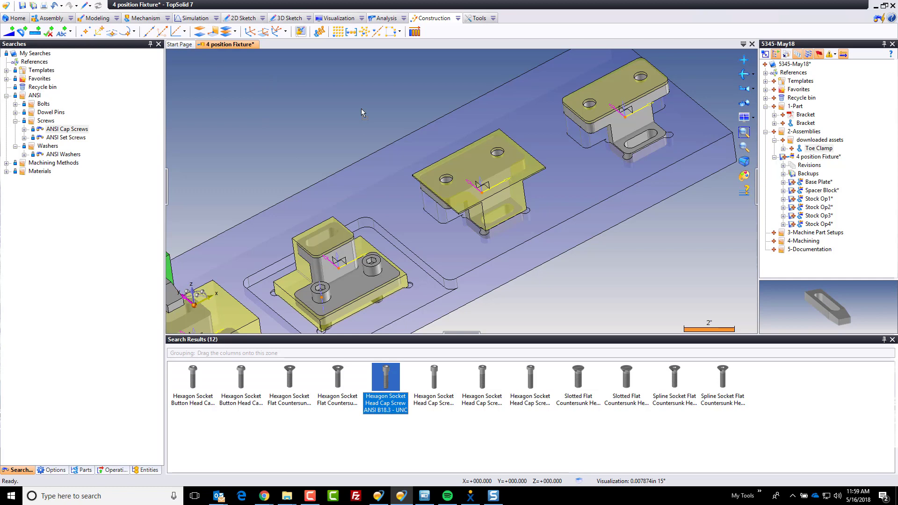
pyautogui.moveTo(361, 110); pyautogui.dragTo(362, 111)
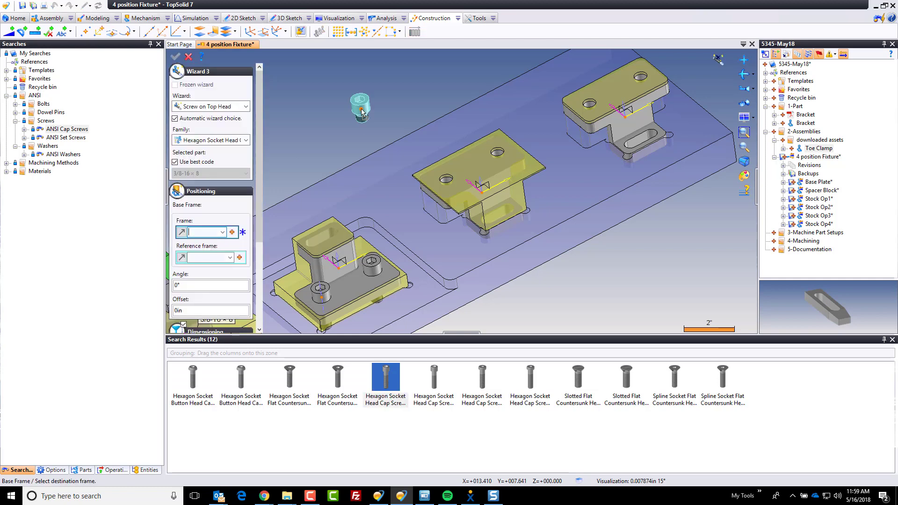
pyautogui.click(446, 177)
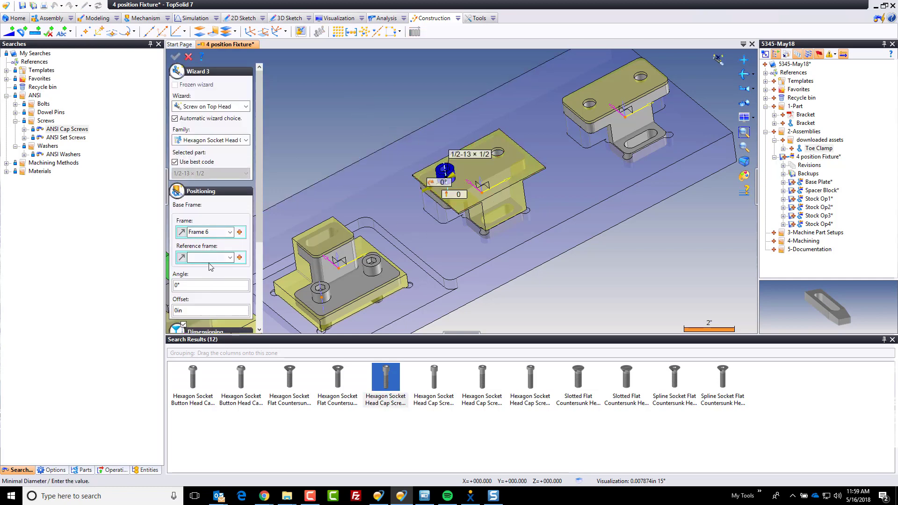
# Step: Choose the base plate as the third position screw's last element to fix, then accept the screw
pyautogui.moveTo(259, 214); pyautogui.dragTo(259, 299)
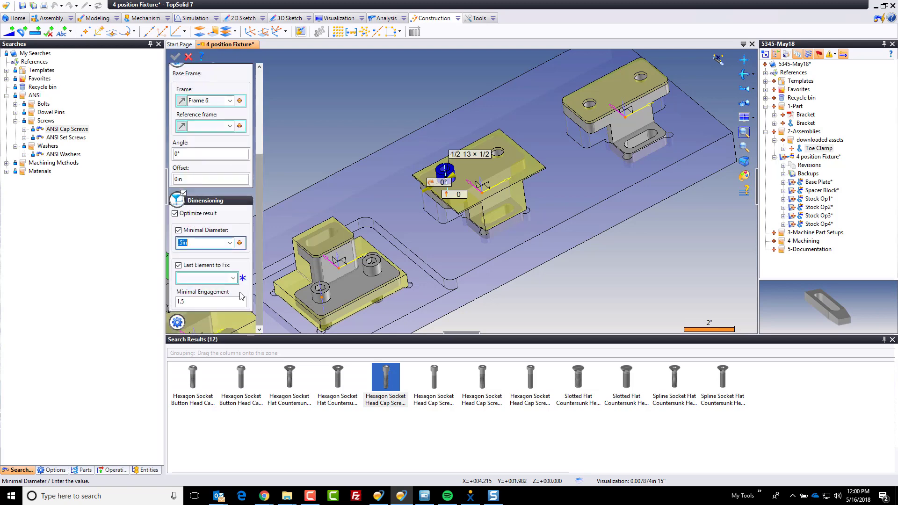
pyautogui.click(206, 279)
pyautogui.click(440, 223)
pyautogui.moveTo(495, 265)
pyautogui.mouseDown(button='middle')
pyautogui.moveTo(519, 243)
pyautogui.moveTo(509, 255)
pyautogui.mouseUp(button='middle')
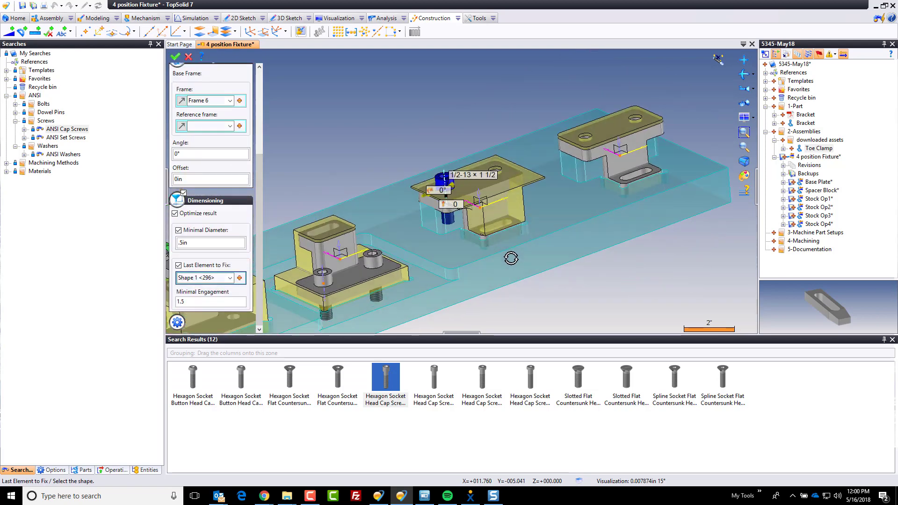
pyautogui.click(176, 57)
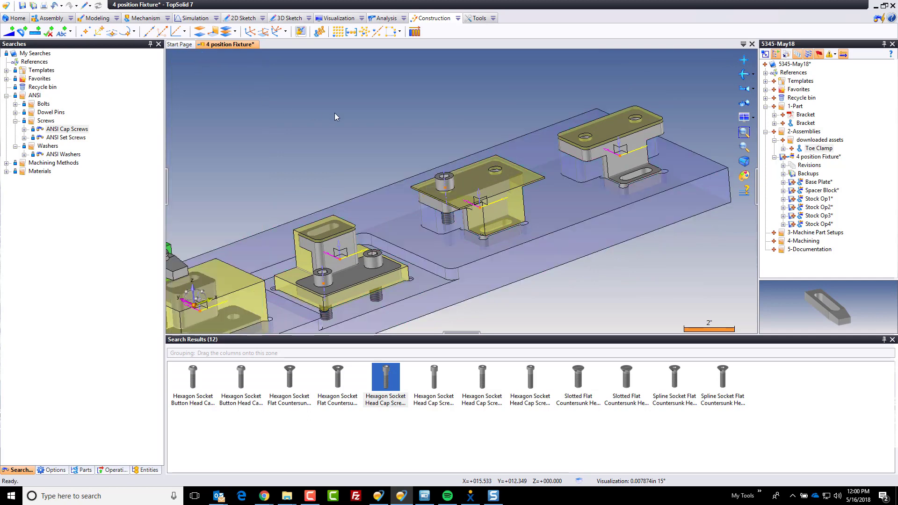
# Step: Repeat the third position's cap screw into the part's other hole with a Repetition that uses the existing hole as its pattern
pyautogui.scroll(5, 473, 123)
pyautogui.moveTo(472, 118); pyautogui.dragTo(395, 61, button='middle')
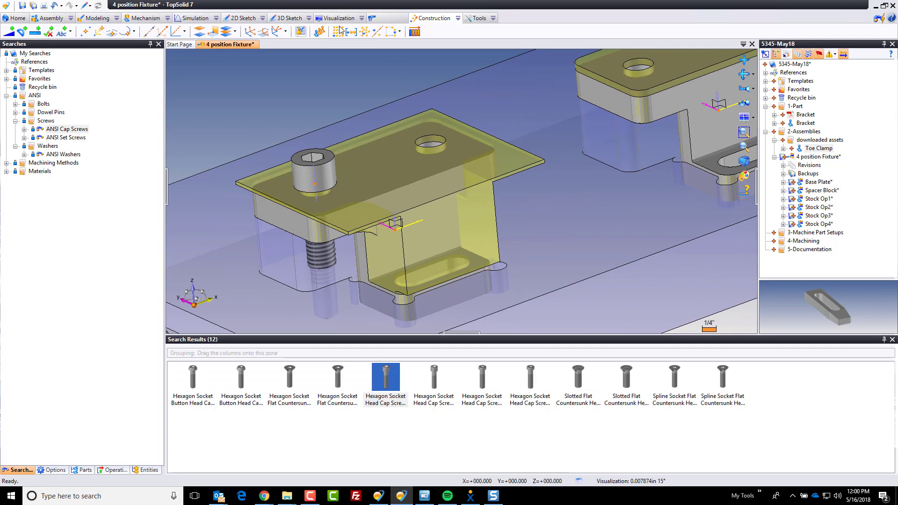
pyautogui.click(319, 31)
pyautogui.click(330, 165)
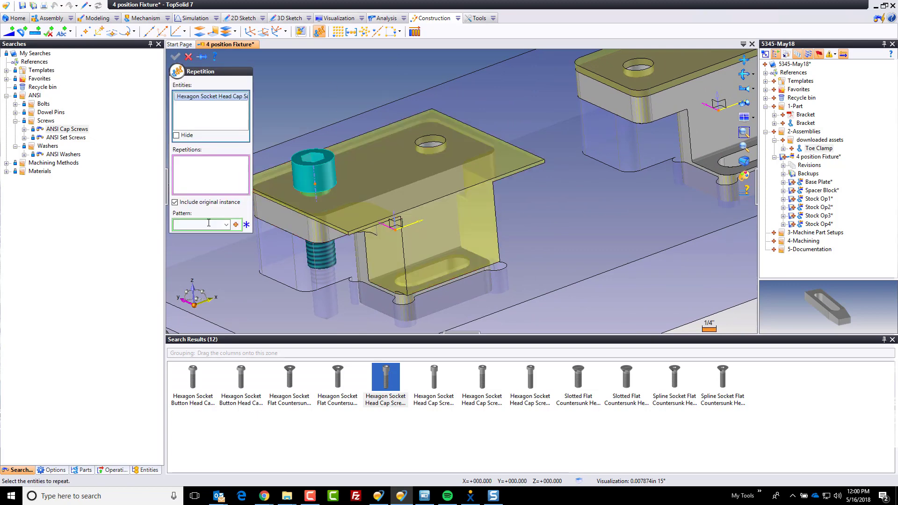
pyautogui.click(435, 148)
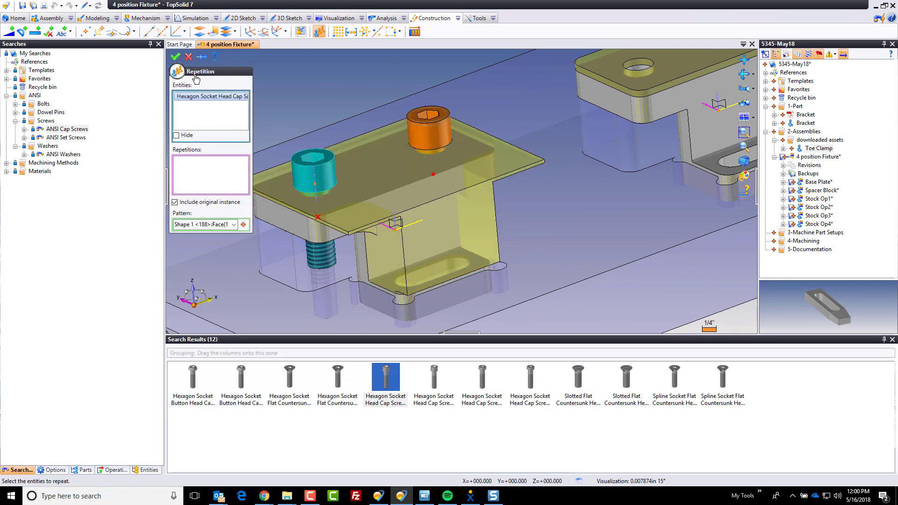
pyautogui.click(176, 57)
# Step: Insert another UNC hexagon socket head cap screw with Screw on Top Head at the near end of the fourth position's slot
pyautogui.scroll(-3, 257, 117)
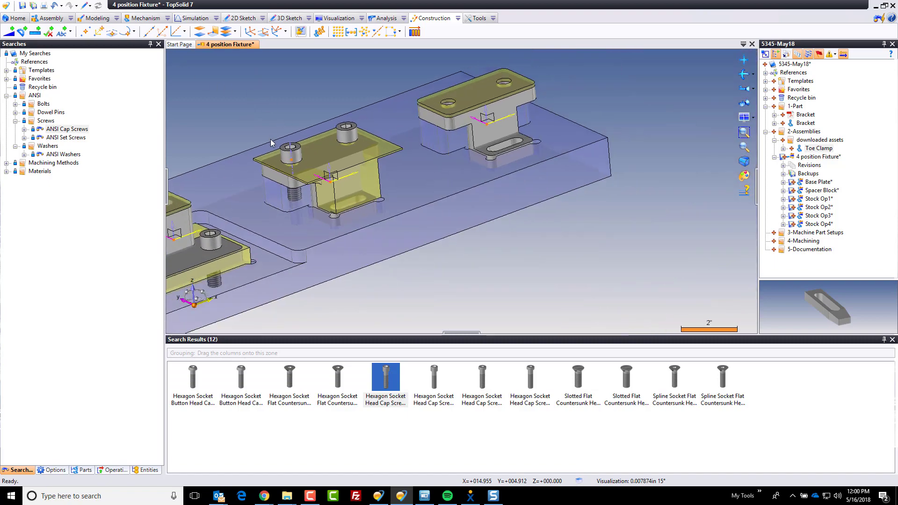
pyautogui.moveTo(418, 190); pyautogui.dragTo(379, 241, button='middle')
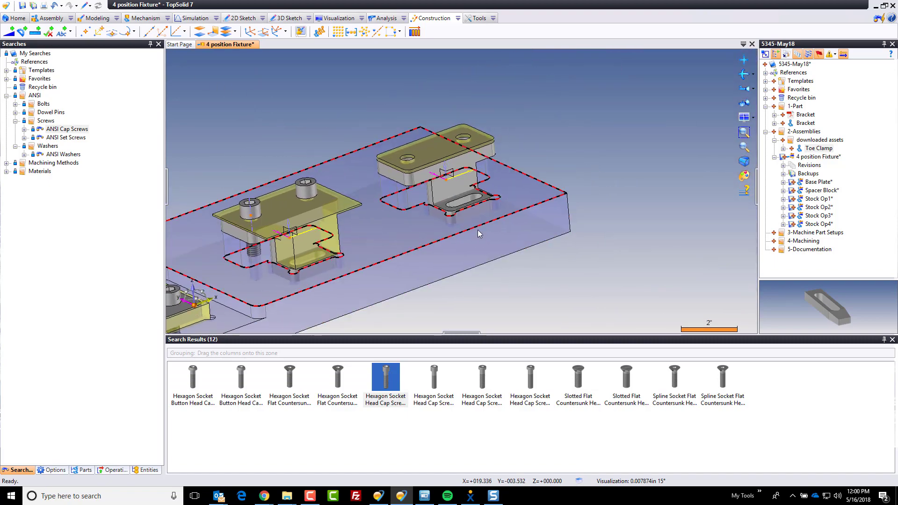
pyautogui.moveTo(485, 236); pyautogui.dragTo(475, 257, button='middle')
pyautogui.scroll(5, 480, 205)
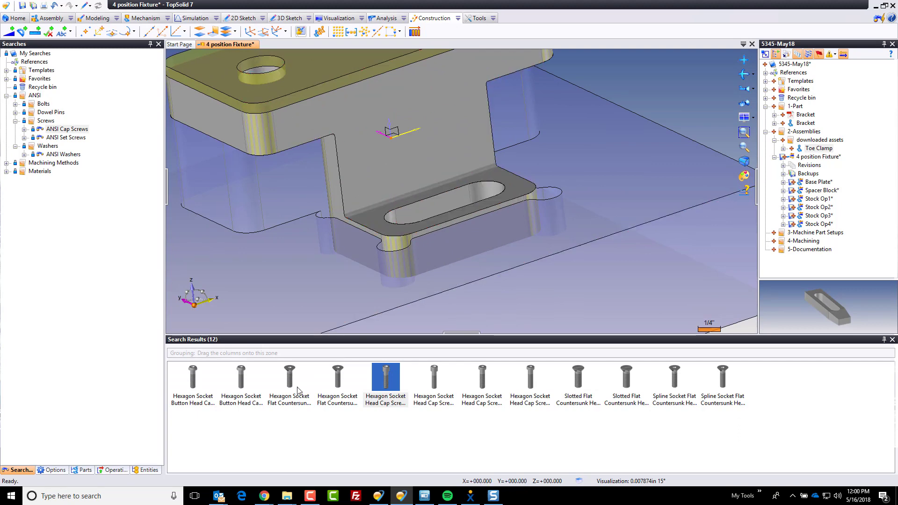
pyautogui.moveTo(391, 386); pyautogui.dragTo(396, 229)
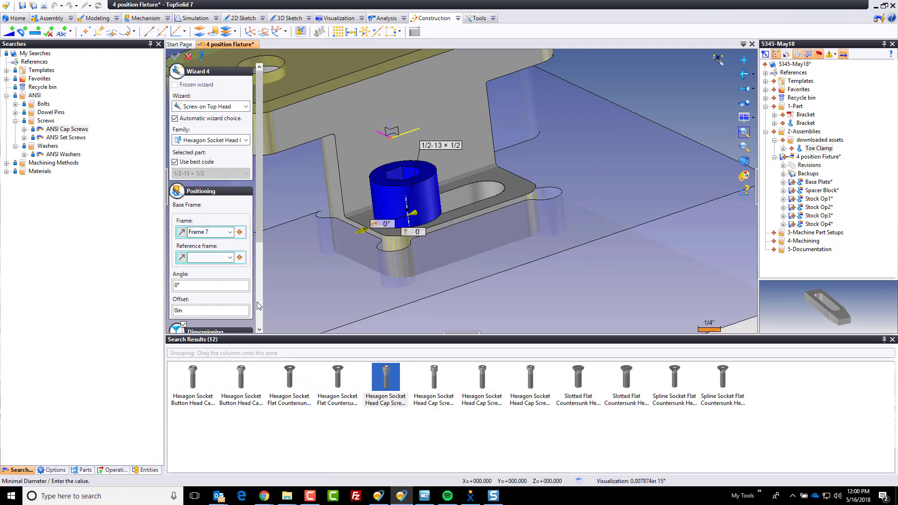
# Step: Choose the base plate as the fourth position screw's last element to fix, then accept the screw and its hole process
pyautogui.scroll(-3, 257, 308)
pyautogui.click(440, 302)
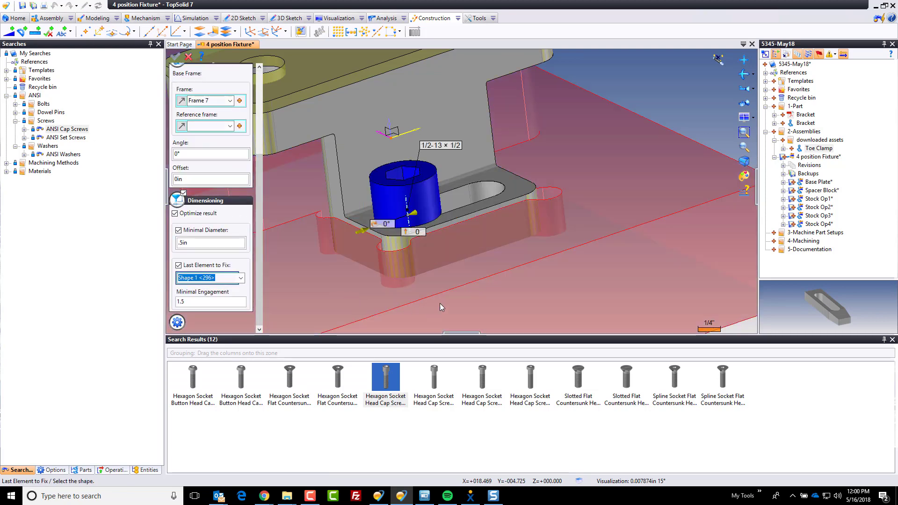
pyautogui.scroll(-3, 490, 217)
pyautogui.moveTo(530, 274)
pyautogui.mouseDown(button='middle')
pyautogui.moveTo(516, 259)
pyautogui.moveTo(518, 280)
pyautogui.mouseUp(button='middle')
pyautogui.click(176, 56)
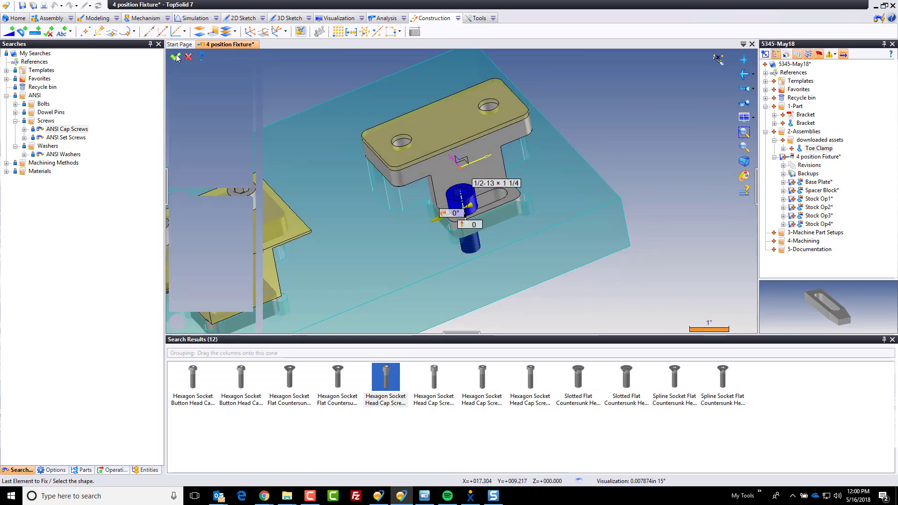
pyautogui.click(176, 57)
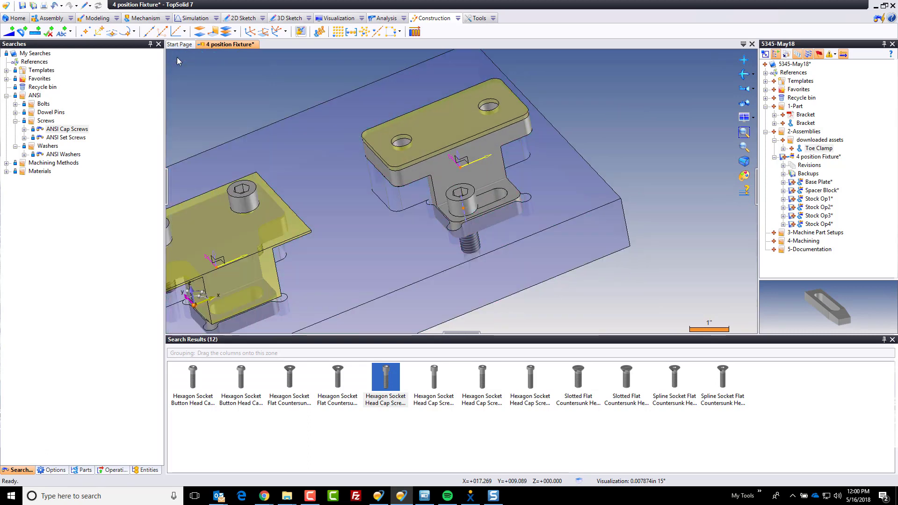
# Step: Start a Repetition of the fourth position's cap screw and create a new Linear Pattern for it
pyautogui.click(319, 31)
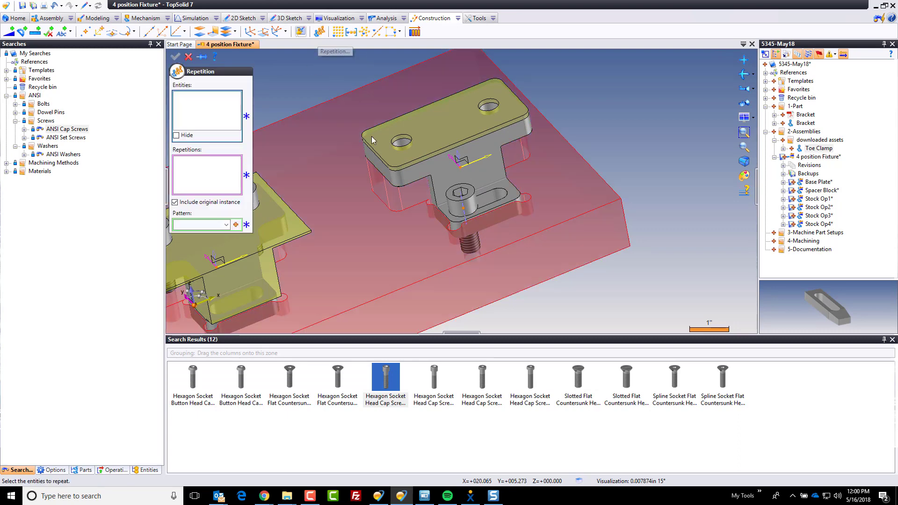
pyautogui.click(461, 199)
pyautogui.click(236, 225)
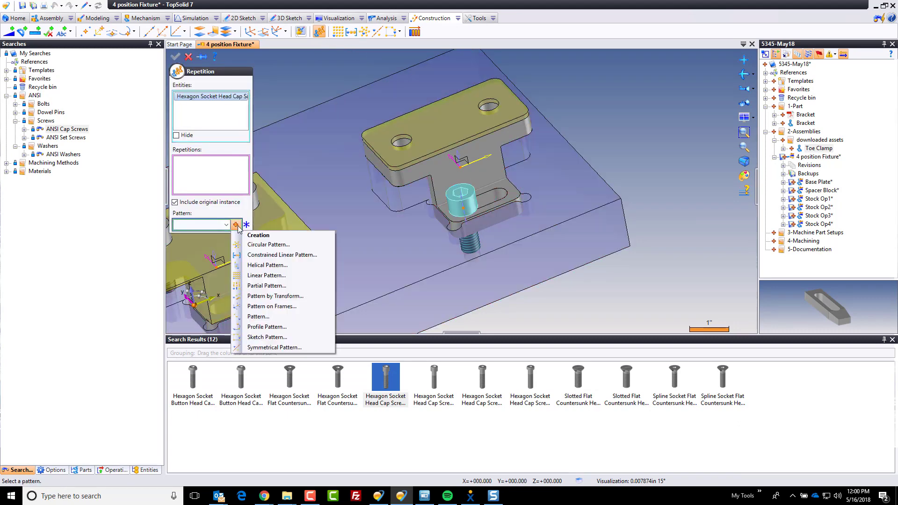
pyautogui.click(267, 275)
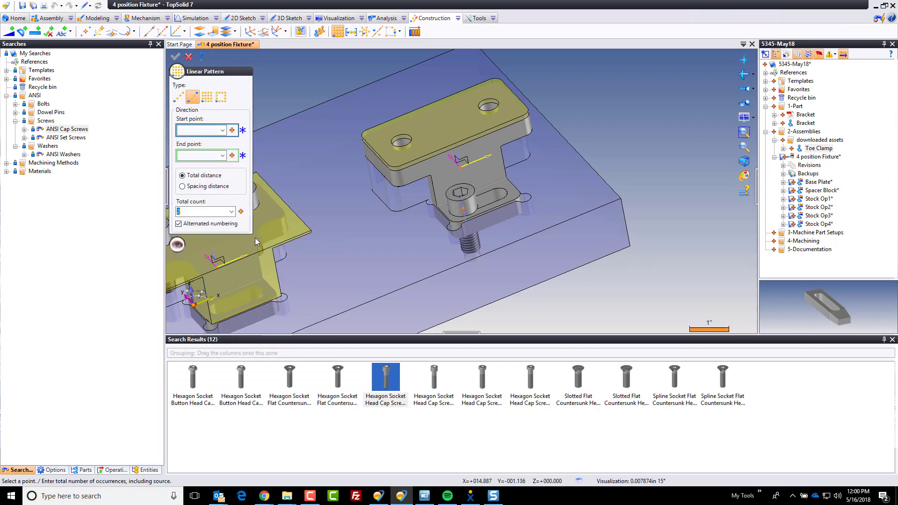
# Step: Define the linear pattern between the centres of the slot's two end arcs with a total count of 2, then accept the repetition
pyautogui.click(202, 135)
pyautogui.scroll(5, 459, 215)
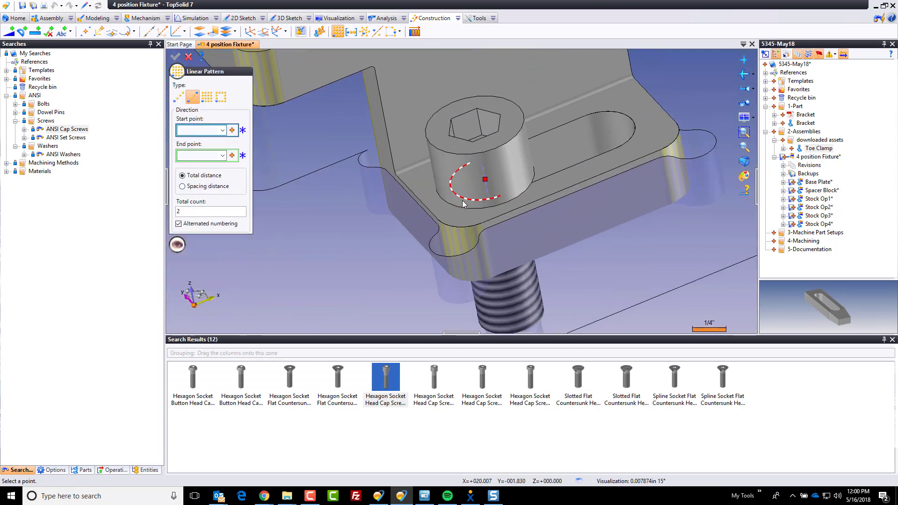
pyautogui.click(463, 201)
pyautogui.click(634, 135)
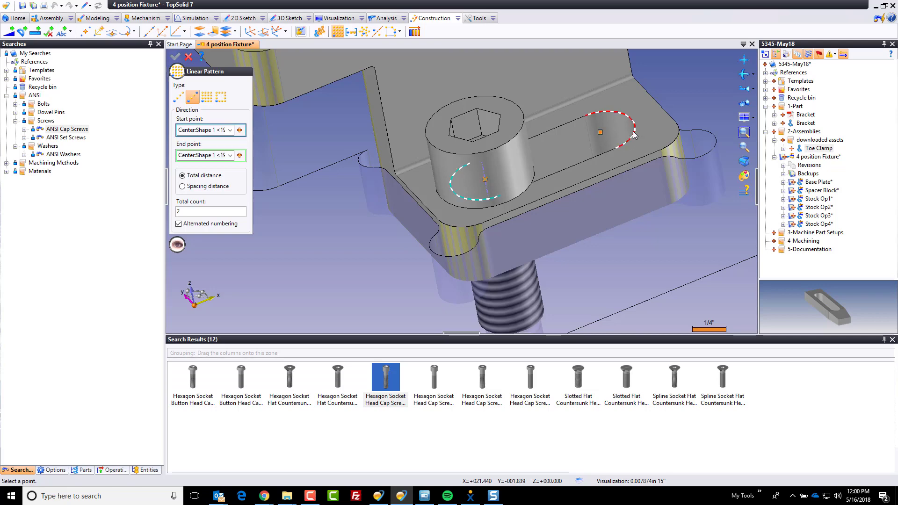
pyautogui.click(175, 58)
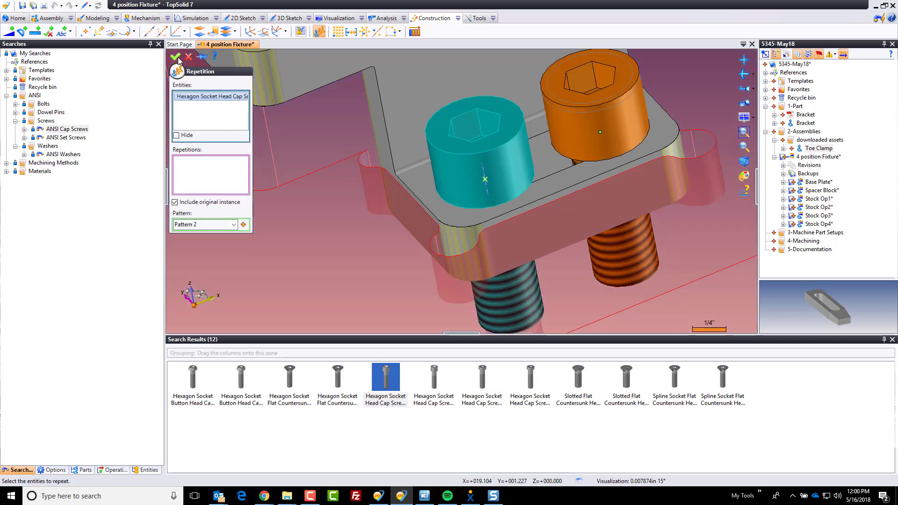
pyautogui.click(175, 58)
# Step: Close the search results and bring the whole four-position fixture into view
pyautogui.scroll(-3, 443, 170)
pyautogui.scroll(-5, 455, 187)
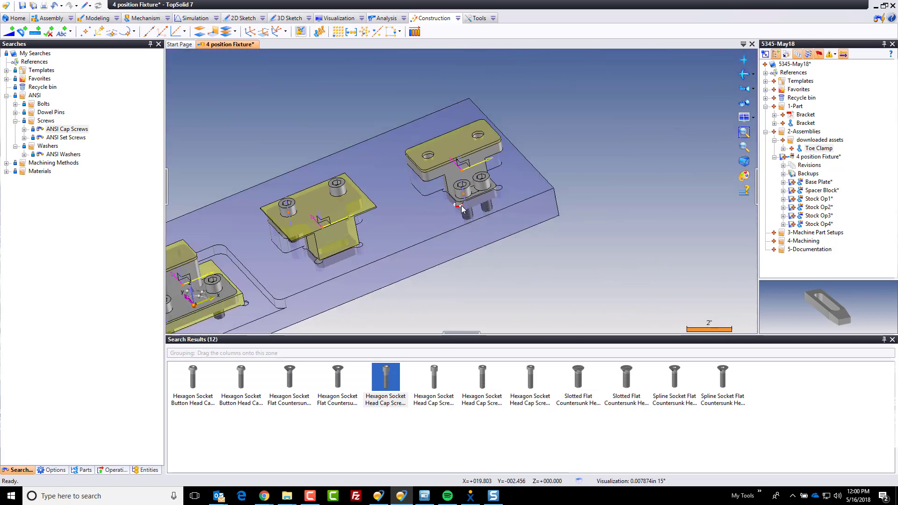
pyautogui.moveTo(470, 256); pyautogui.dragTo(637, 189, button='middle')
pyautogui.moveTo(515, 263)
pyautogui.mouseDown(button='middle')
pyautogui.moveTo(529, 253)
pyautogui.moveTo(513, 260)
pyautogui.mouseUp(button='middle')
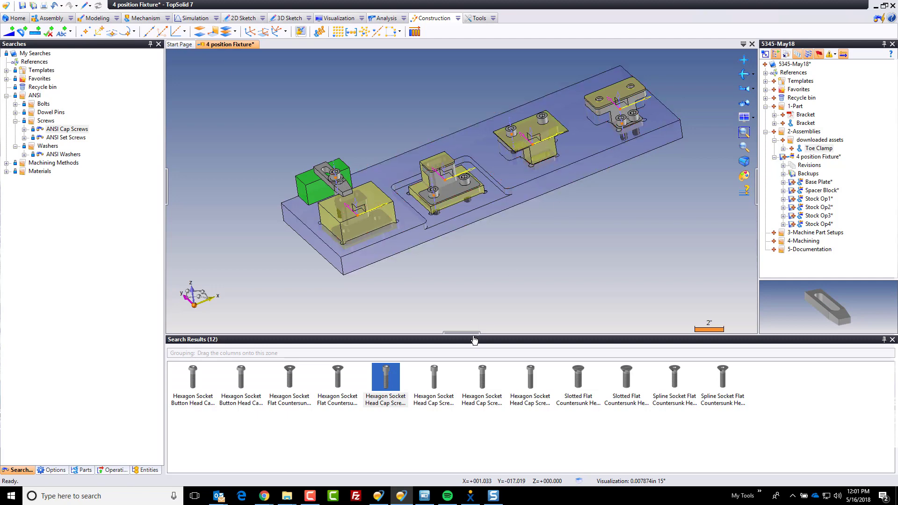
pyautogui.click(891, 339)
pyautogui.scroll(2, 562, 304)
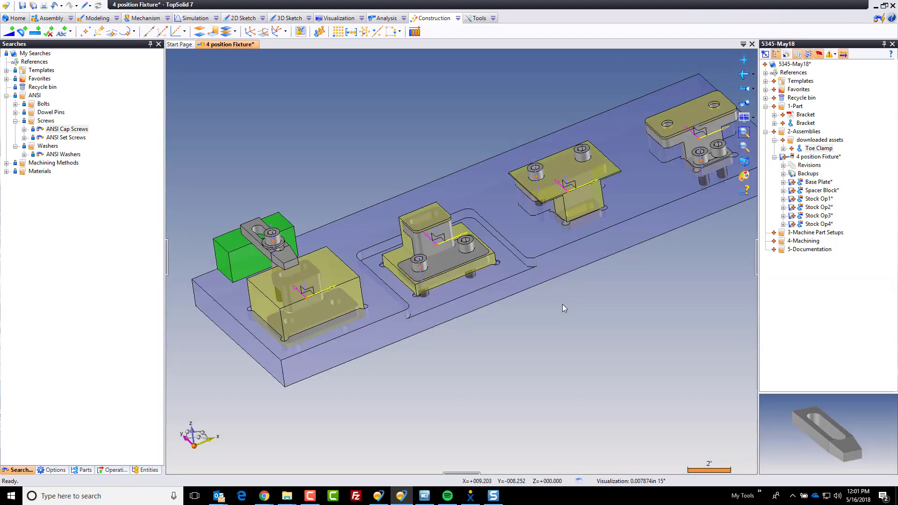
pyautogui.scroll(-1, 533, 304)
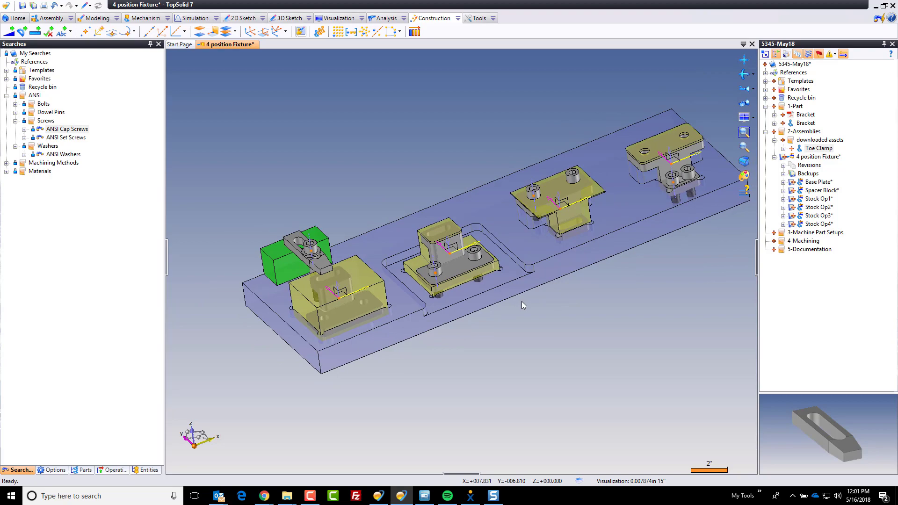